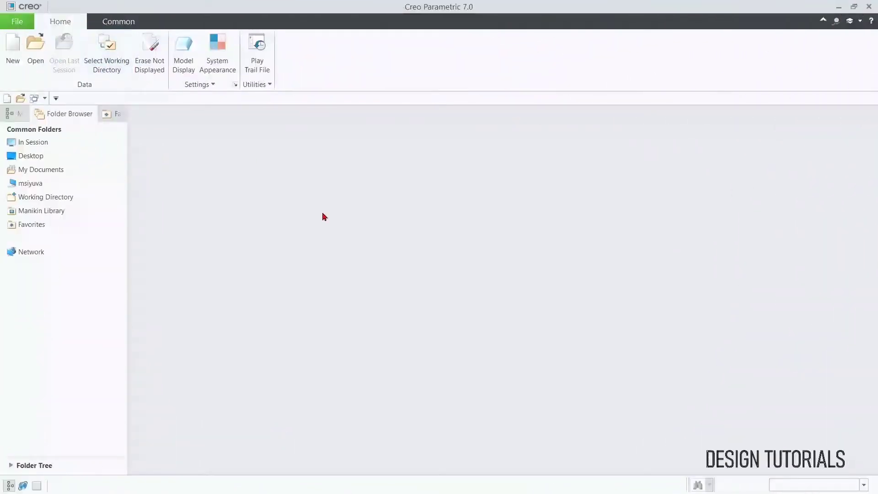
# Step: Set the working directory to the creo folder on drive D
pyautogui.click(107, 52)
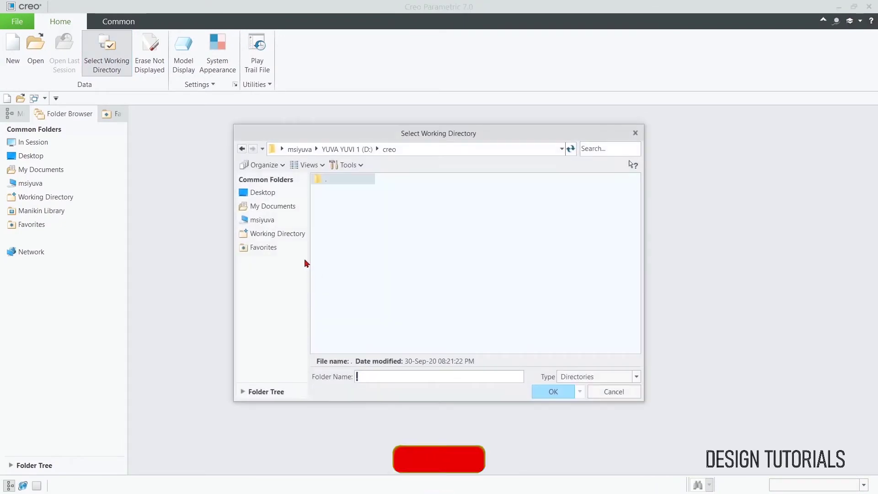
pyautogui.click(262, 224)
pyautogui.doubleClick(345, 204)
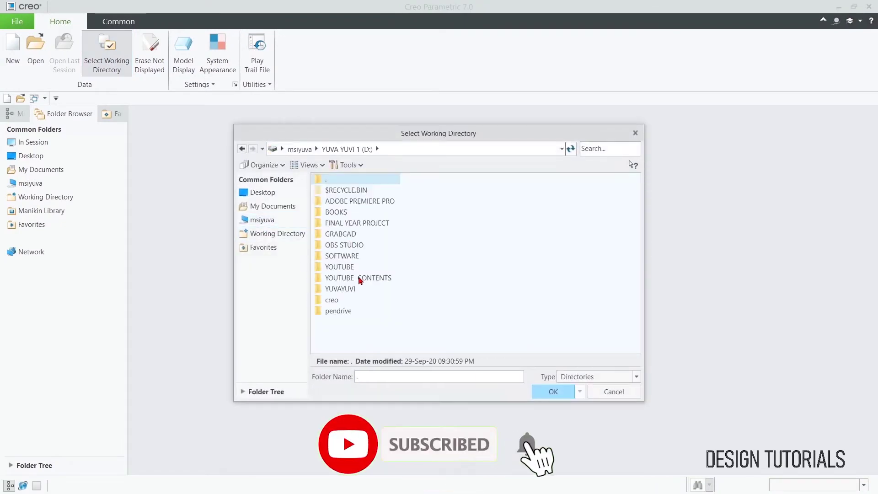
pyautogui.click(347, 299)
pyautogui.click(552, 391)
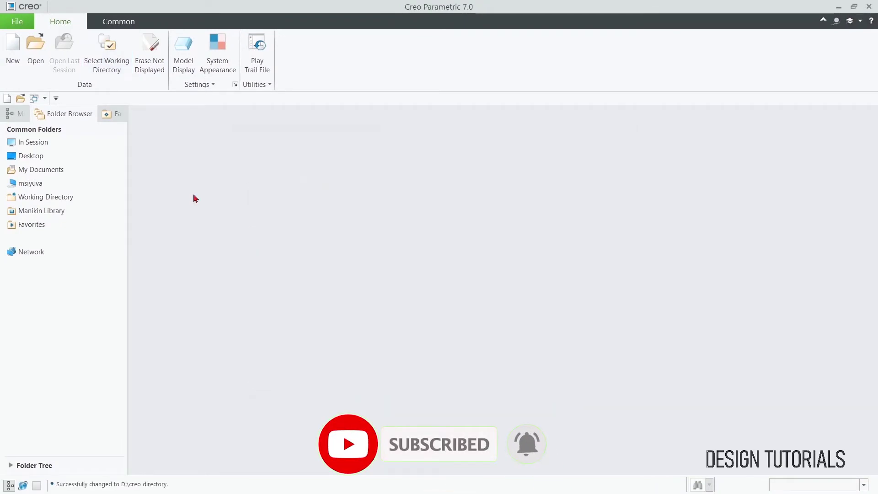
# Step: Create a new solid part without the default template, using the mmns_part_solid_abs template
pyautogui.click(13, 46)
pyautogui.click(338, 339)
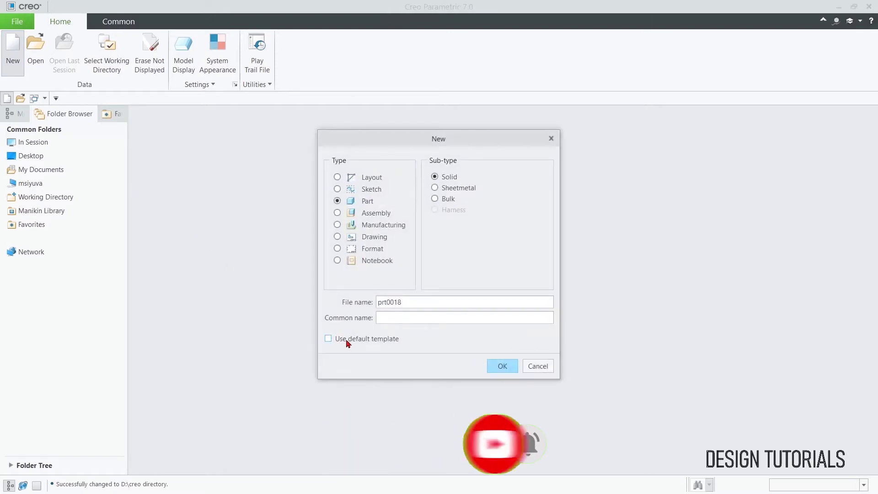
pyautogui.click(501, 366)
pyautogui.scroll(-2, 379, 214)
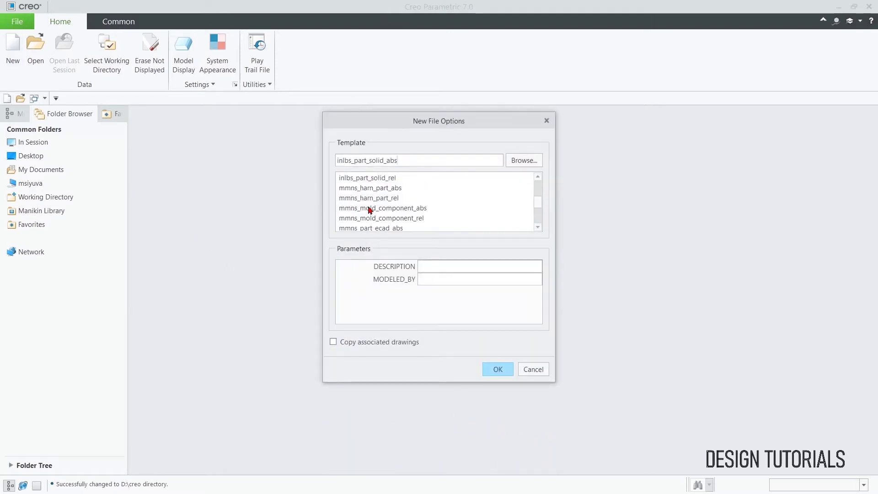
pyautogui.scroll(-2, 375, 207)
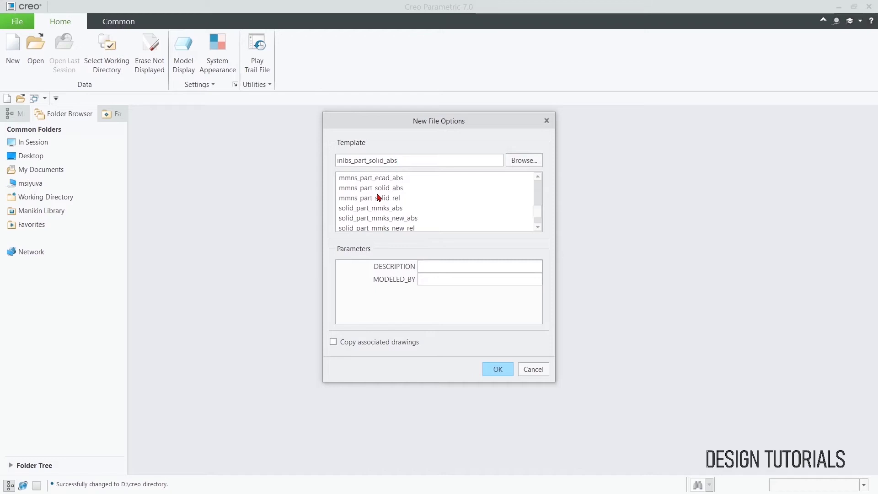
pyautogui.click(377, 188)
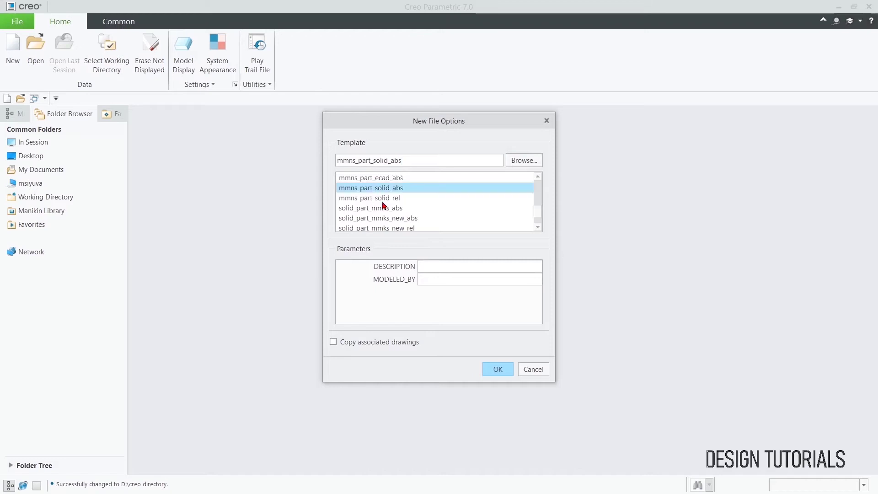
pyautogui.click(500, 372)
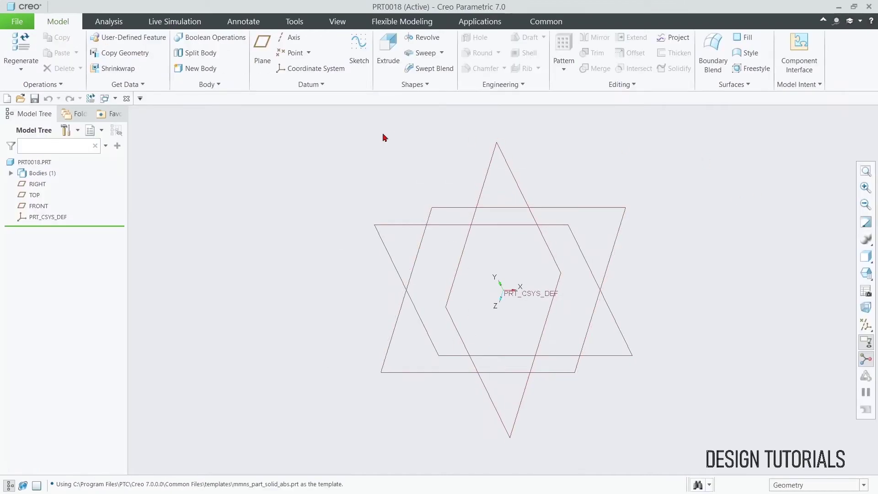
# Step: Start a sketch on the FRONT datum plane with the default orientation
pyautogui.click(359, 43)
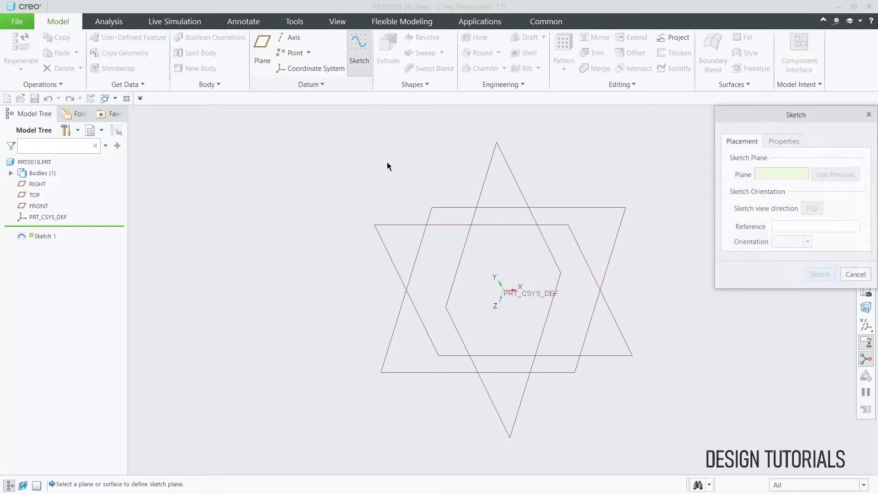
pyautogui.click(383, 226)
pyautogui.click(815, 276)
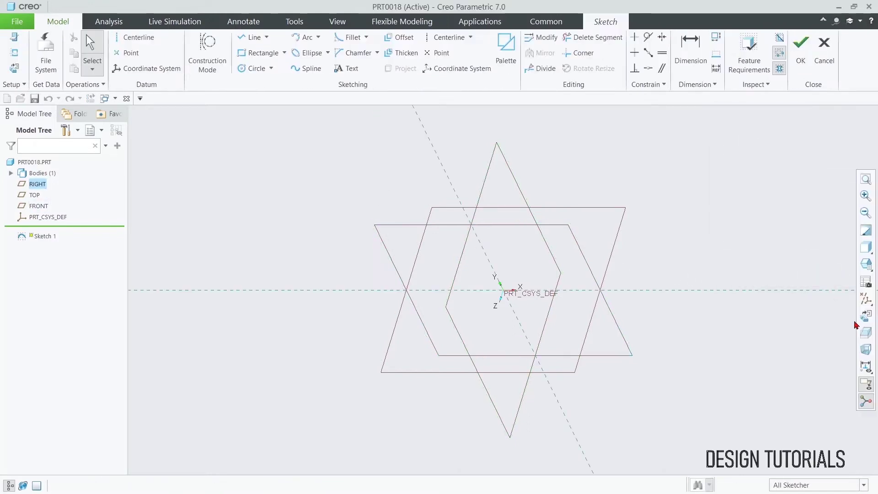
# Step: Draw a vertical line upward from the origin and set its length to 300 mm
pyautogui.click(252, 37)
pyautogui.click(504, 290)
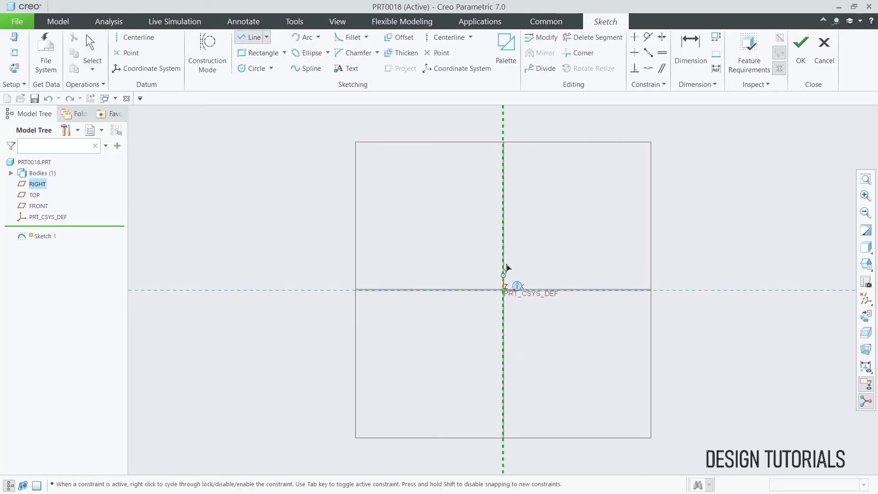
pyautogui.click(503, 134)
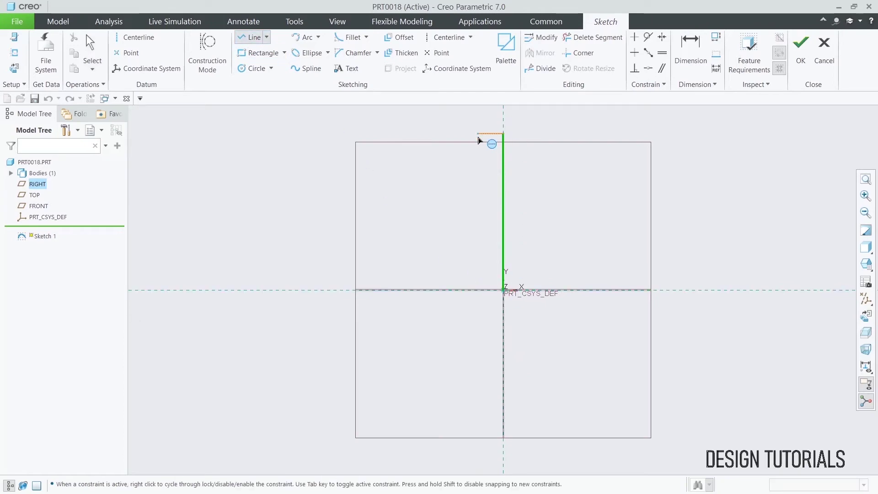
pyautogui.middleClick(480, 141)
pyautogui.middleClick(480, 141)
pyautogui.doubleClick(489, 232)
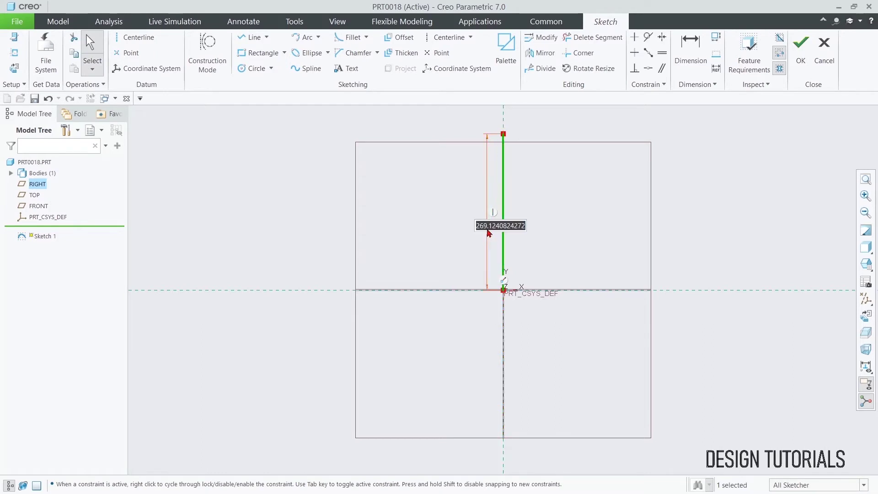
pyautogui.write('300')
pyautogui.press('Return')
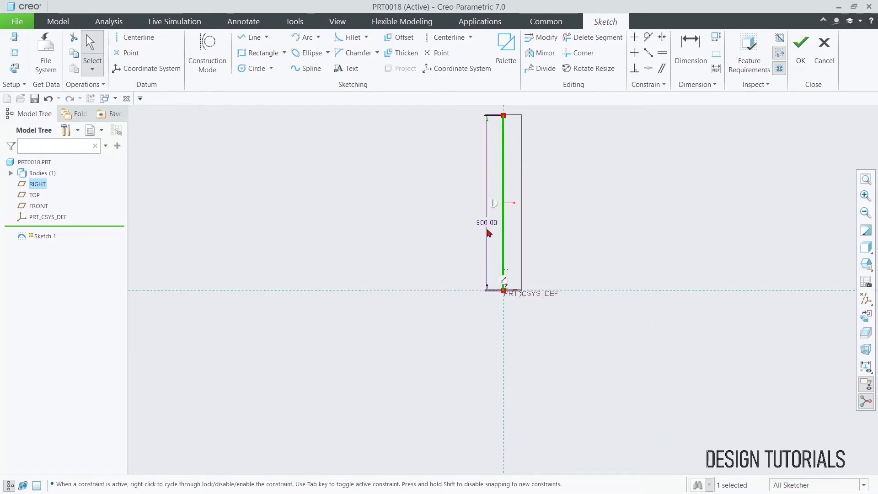
# Step: Draw a horizontal line rightward from the vertical line's upper end and set its length to 60 mm
pyautogui.click(251, 37)
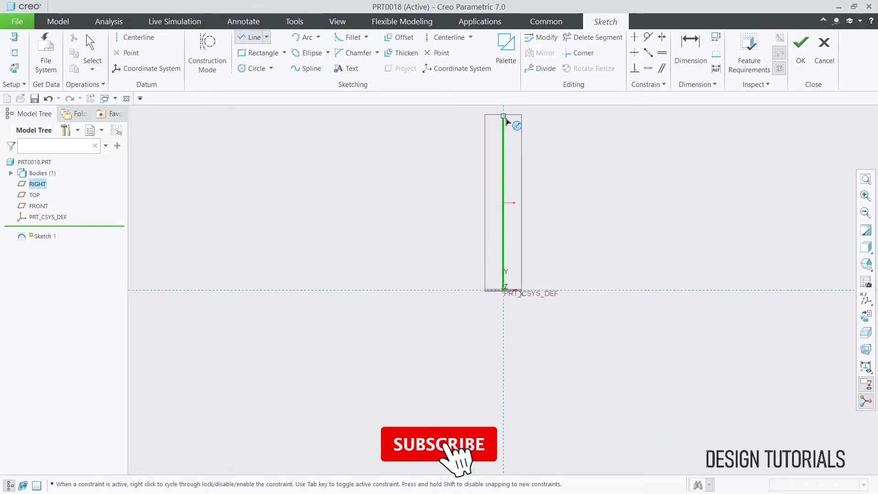
pyautogui.click(575, 116)
pyautogui.middleClick(575, 115)
pyautogui.middleClick(533, 201)
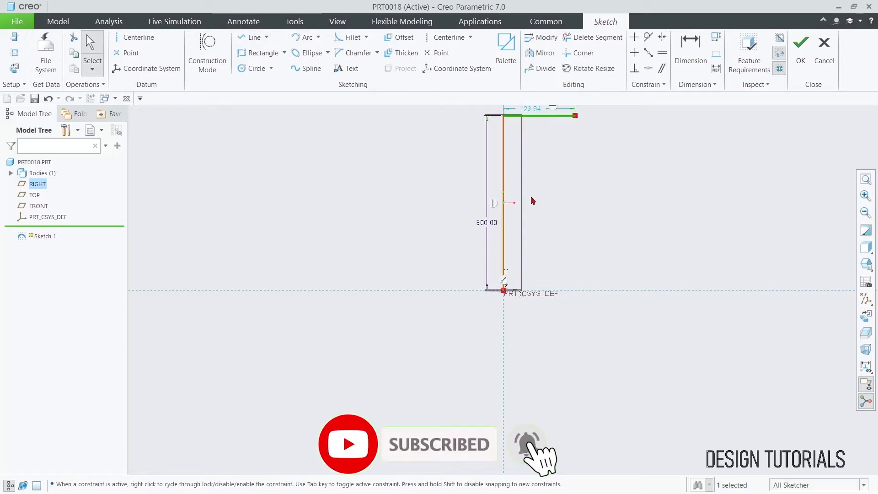
pyautogui.scroll(1, 284, 264)
pyautogui.scroll(-3, 476, 109)
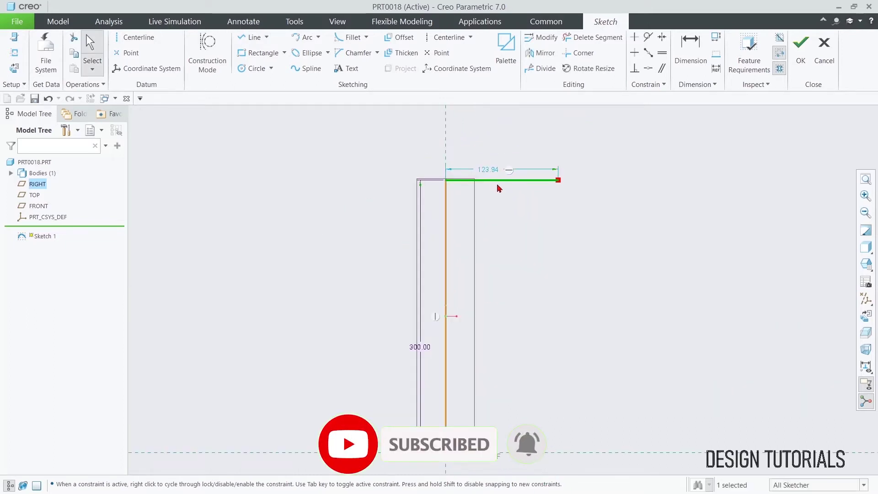
pyautogui.doubleClick(488, 169)
pyautogui.write('45')
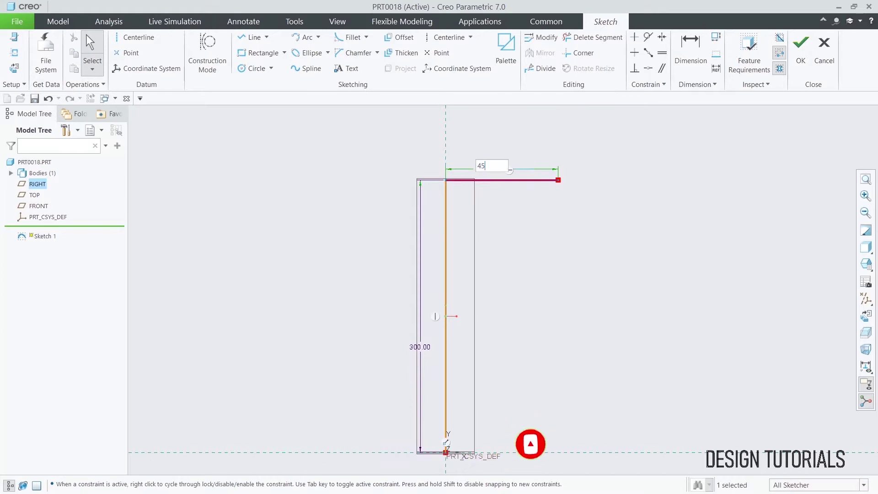
pyautogui.write('0')
pyautogui.press('Return')
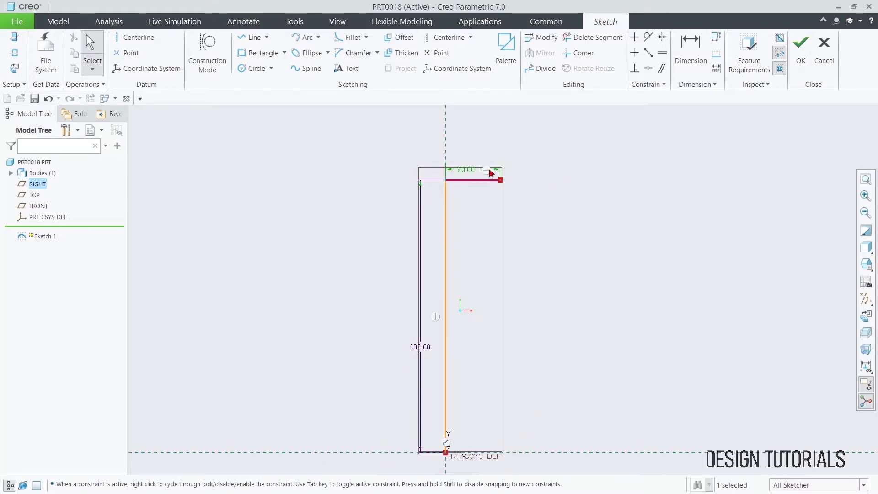
# Step: Draw a short vertical line downward from the horizontal line's free end and set its length to 45 mm
pyautogui.press('l')
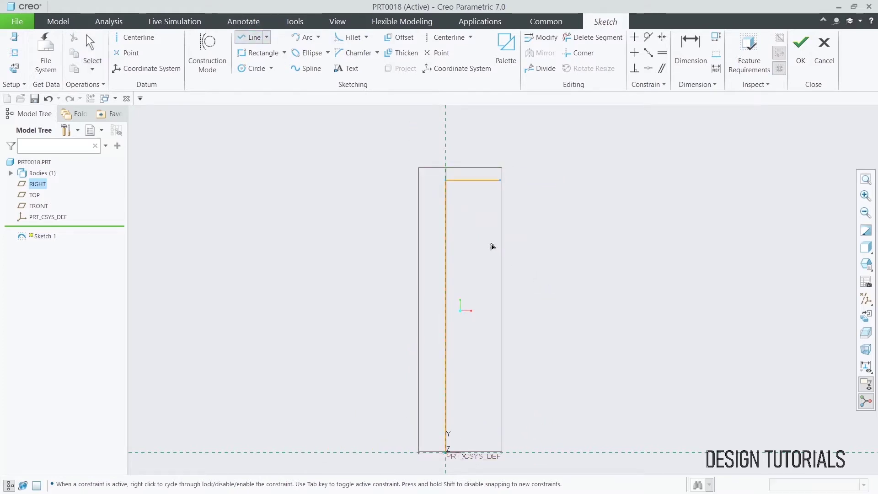
pyautogui.click(500, 214)
pyautogui.click(501, 182)
pyautogui.middleClick(535, 205)
pyautogui.middleClick(535, 206)
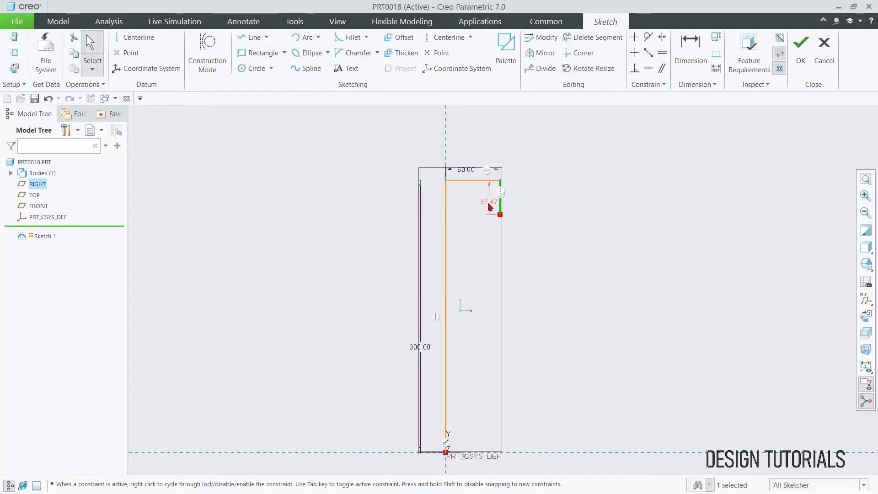
pyautogui.doubleClick(489, 206)
pyautogui.write('45')
pyautogui.press('Return')
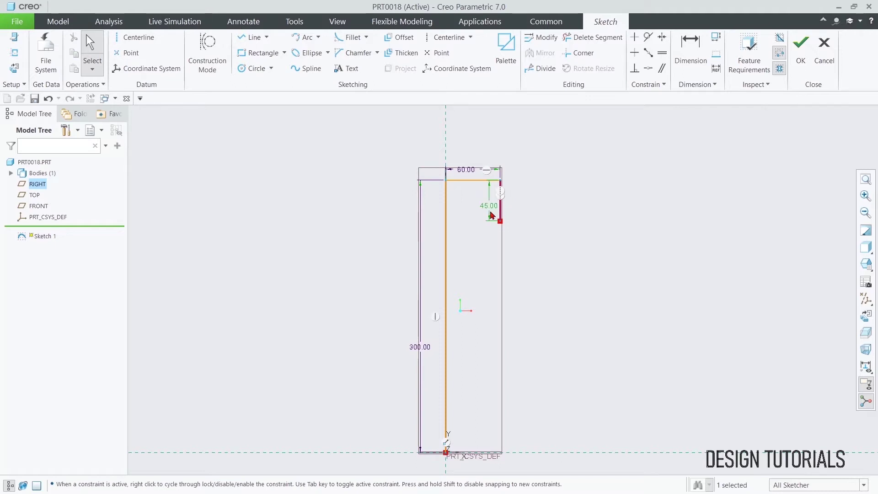
# Step: Draw an outward-curving arc with a radius of about 23 mm from the lower end of the short vertical line
pyautogui.click(302, 37)
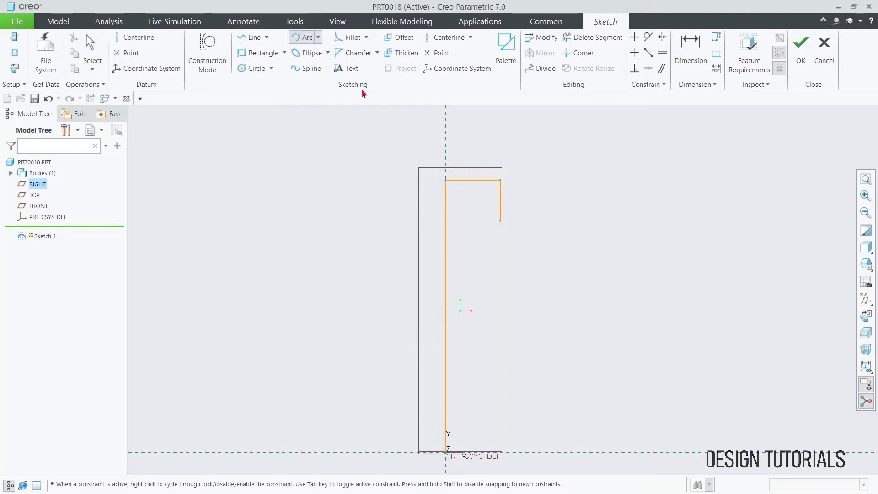
pyautogui.click(506, 226)
pyautogui.click(510, 241)
pyautogui.middleClick(530, 190)
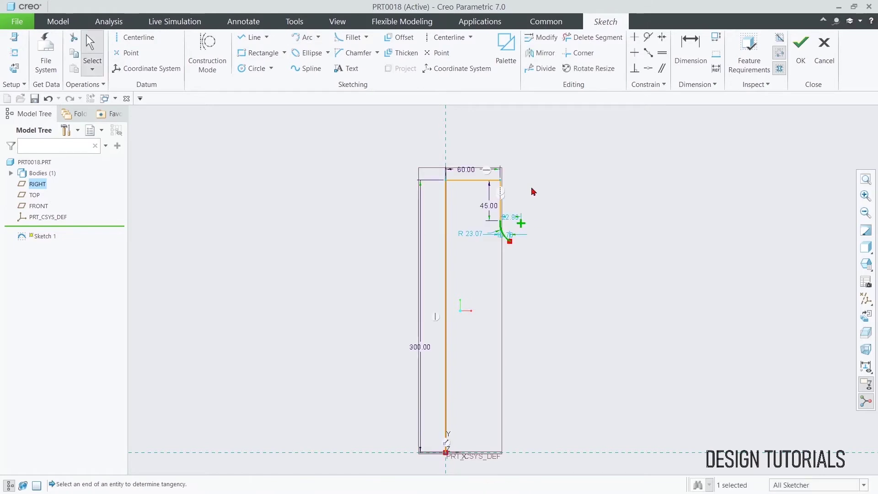
# Step: Make the arc tangent to the 45 mm vertical line
pyautogui.doubleClick(473, 237)
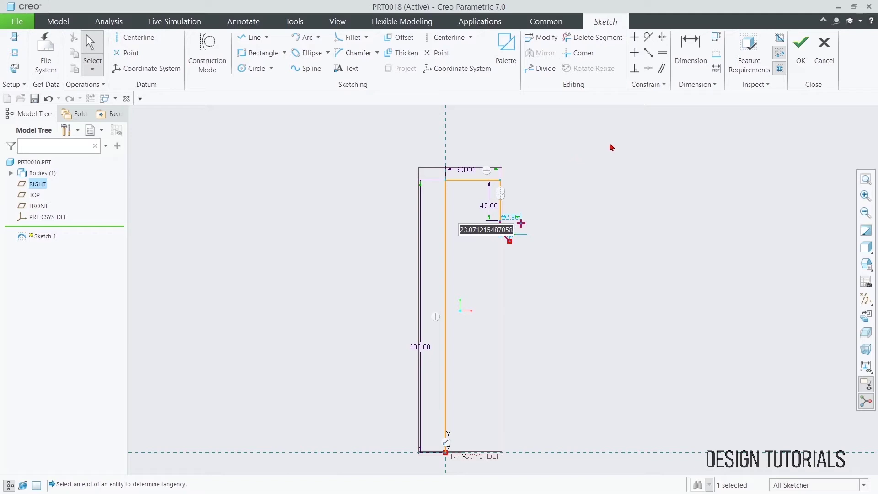
pyautogui.click(648, 37)
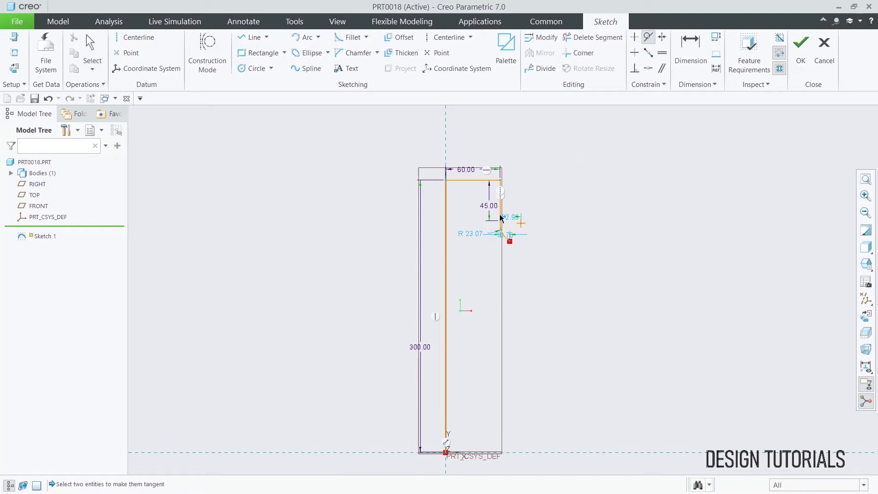
pyautogui.click(501, 218)
pyautogui.click(501, 230)
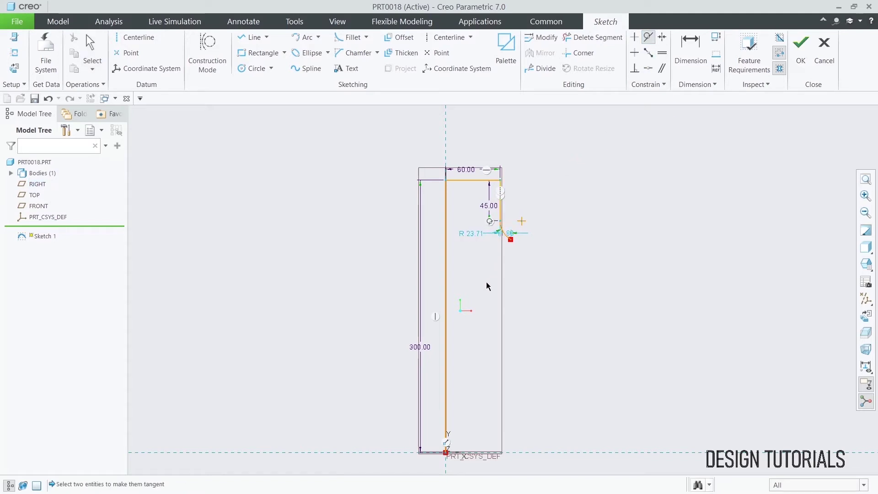
# Step: Set the arc's radius to 60 mm
pyautogui.middleClick(477, 260)
pyautogui.doubleClick(474, 234)
pyautogui.write('60')
pyautogui.press('Return')
pyautogui.click(666, 167)
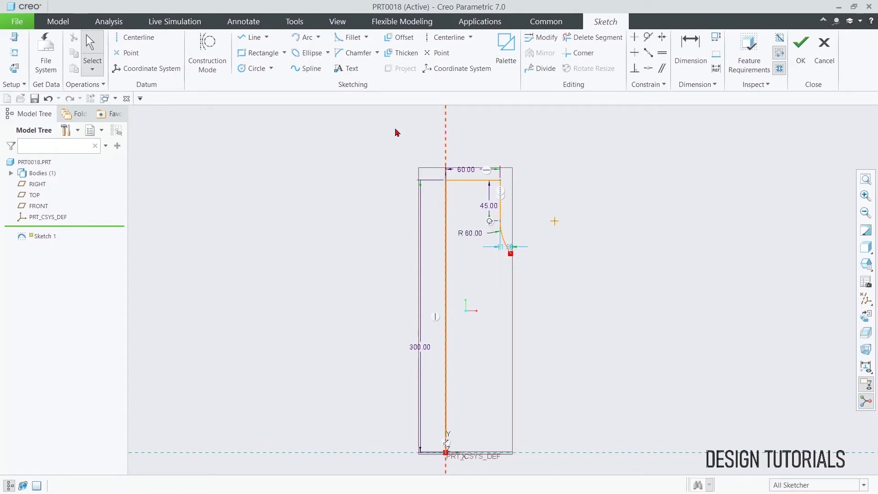
# Step: Draw a slanted line tangent to the arc's lower end, sloping outward to about 24 mm above the horizontal reference
pyautogui.click(252, 37)
pyautogui.click(512, 256)
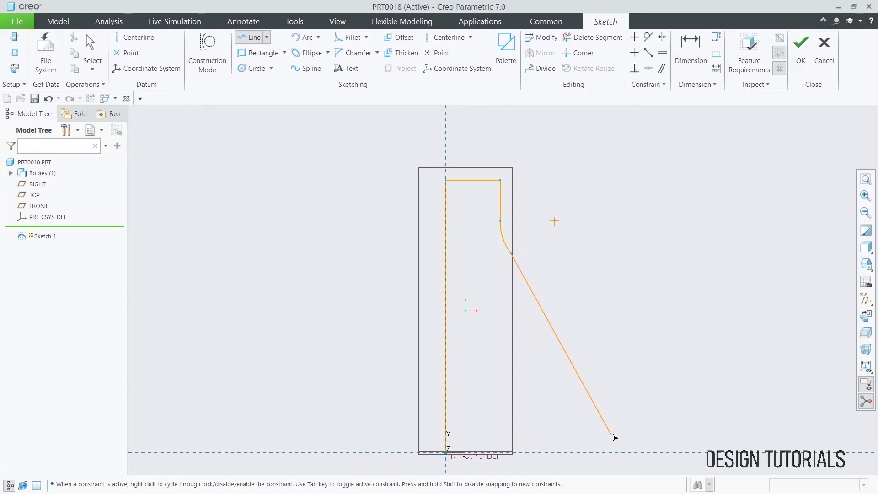
pyautogui.click(642, 429)
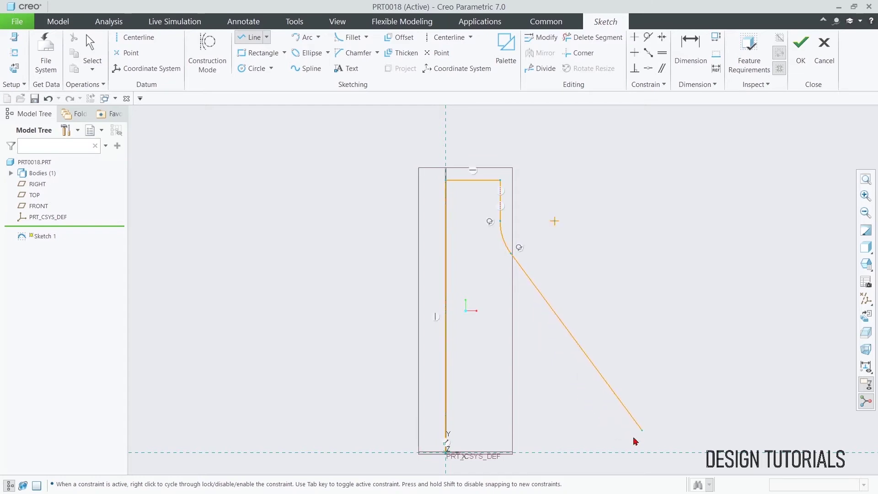
pyautogui.middleClick(584, 267)
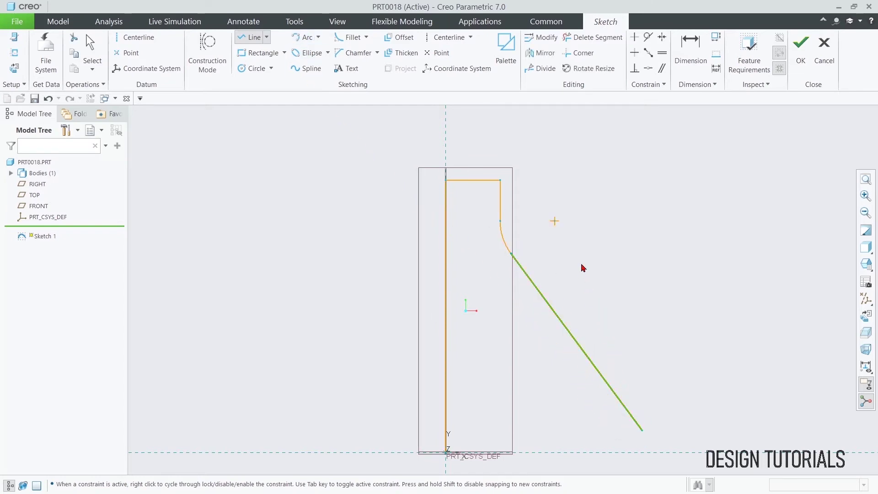
pyautogui.middleClick(585, 266)
# Step: Dimension the angle between the 300 mm vertical line and the slanted line as 20 degrees
pyautogui.click(691, 53)
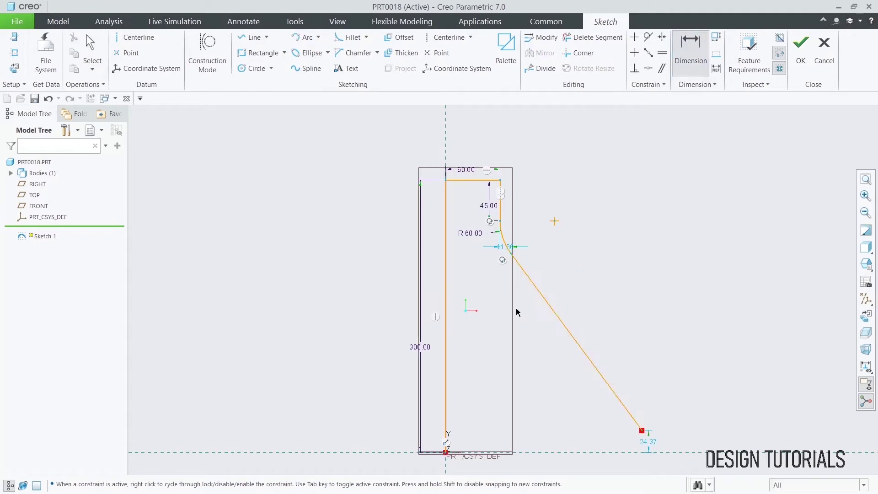
pyautogui.click(445, 358)
pyautogui.click(554, 312)
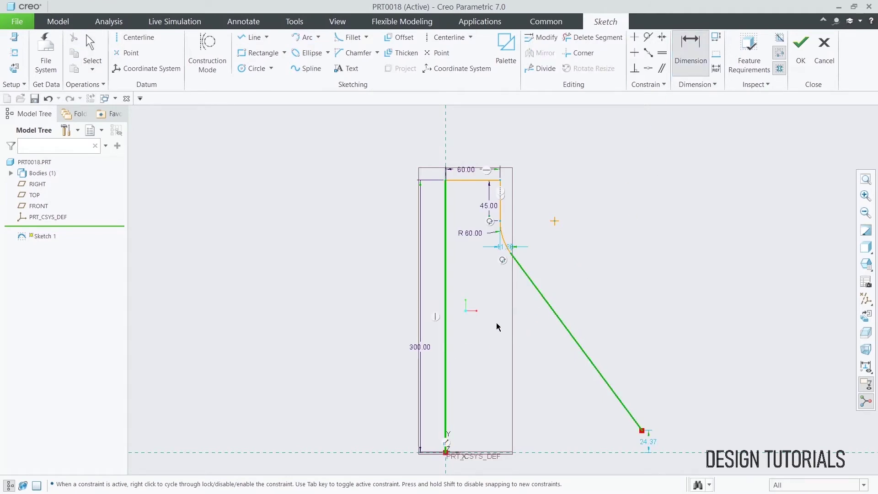
pyautogui.middleClick(497, 322)
pyautogui.write('20')
pyautogui.press('Return')
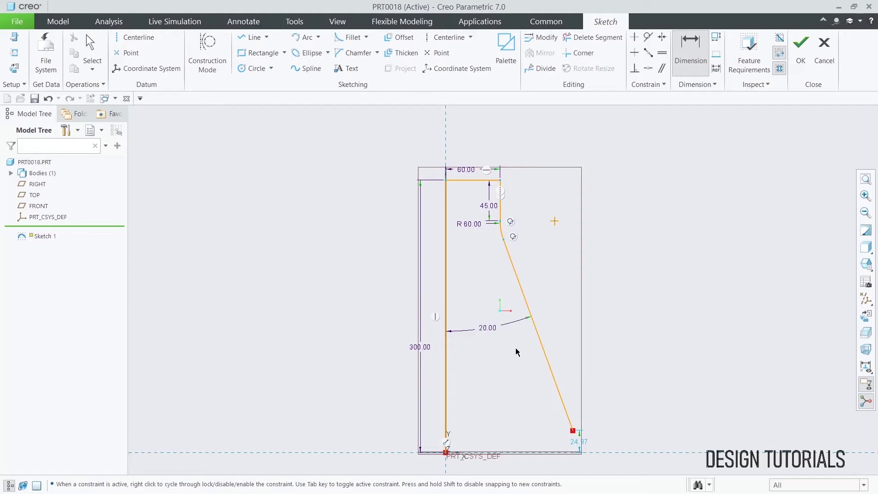
# Step: Draw a horizontal base line about 133 mm long from the origin along the horizontal reference
pyautogui.click(251, 37)
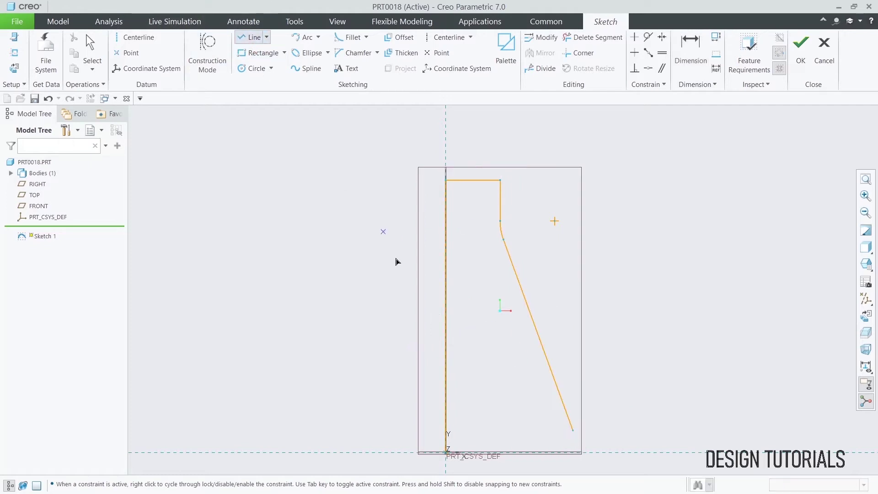
pyautogui.click(446, 453)
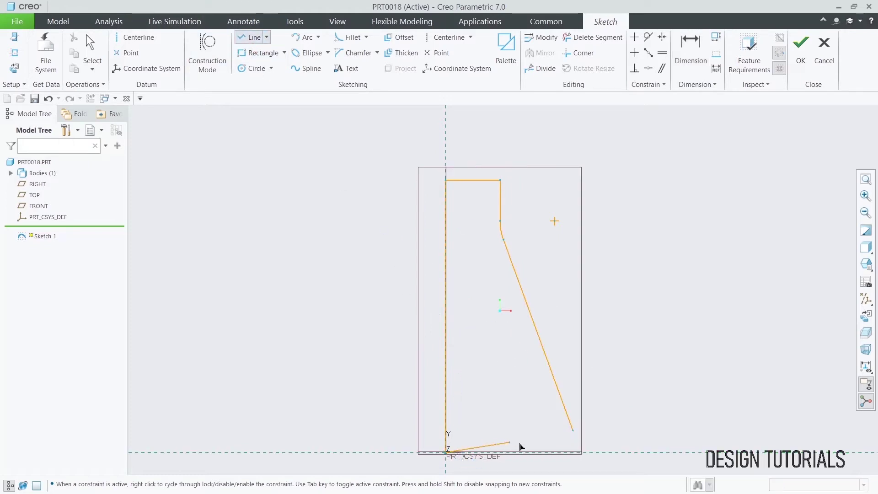
pyautogui.click(567, 453)
pyautogui.middleClick(616, 373)
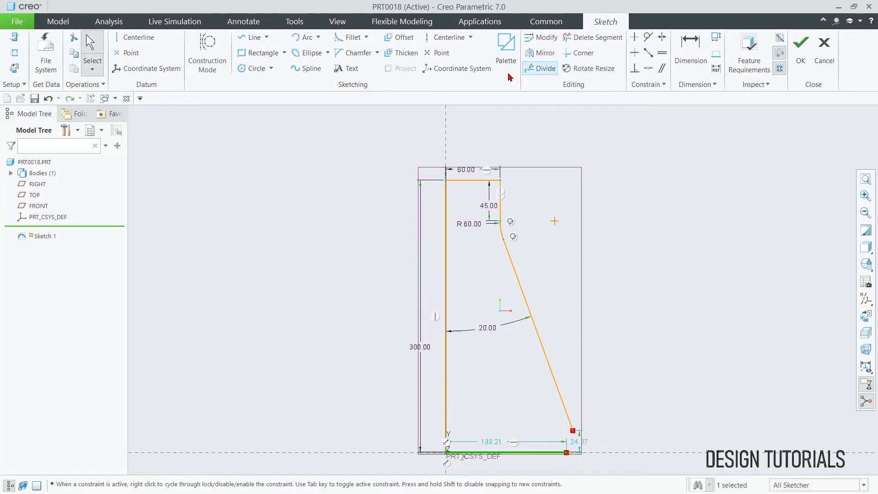
# Step: Join the slanted line's lower end to the base line's outer end with an arc and set its radius to 20 mm
pyautogui.click(304, 41)
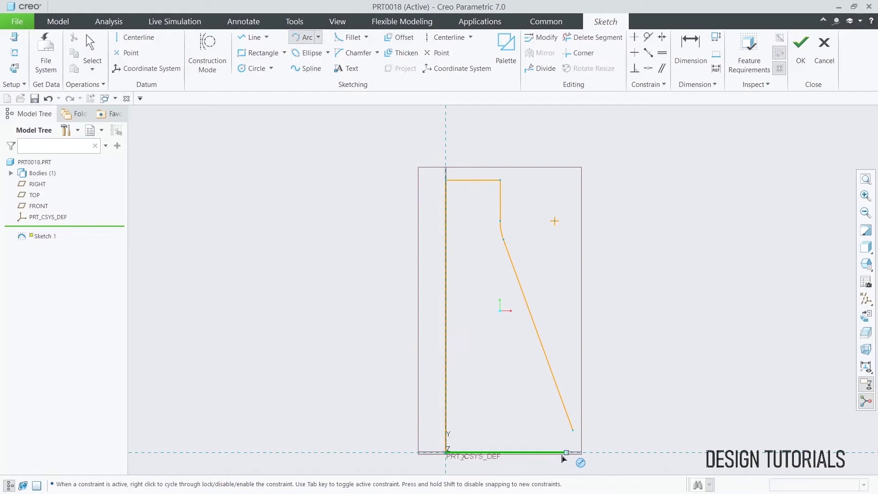
pyautogui.click(574, 433)
pyautogui.click(580, 451)
pyautogui.middleClick(589, 392)
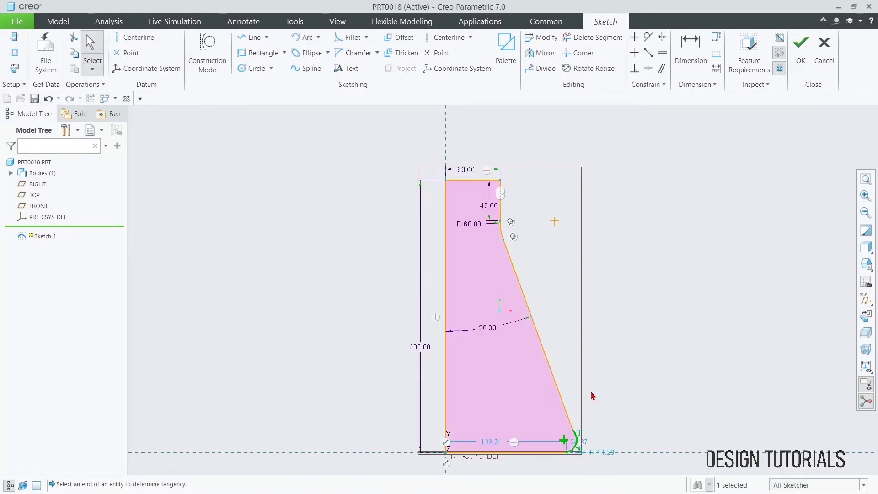
pyautogui.doubleClick(603, 453)
pyautogui.write('20')
pyautogui.press('Return')
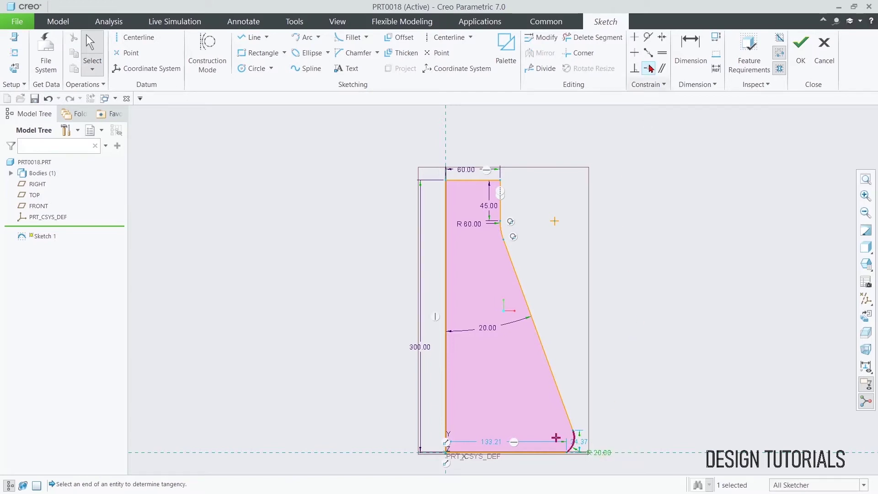
# Step: Make the 20 mm corner arc tangent to both the slanted line and the base line
pyautogui.click(648, 37)
pyautogui.click(567, 423)
pyautogui.click(574, 437)
pyautogui.click(556, 452)
pyautogui.click(572, 452)
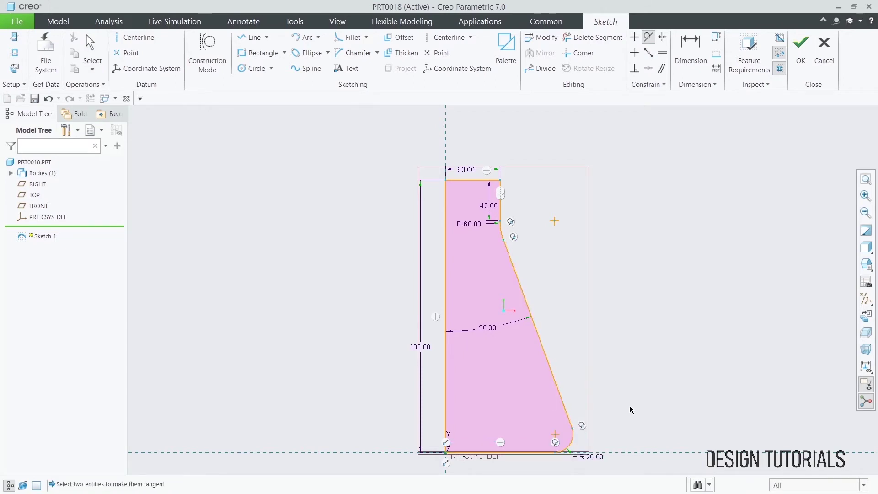
pyautogui.scroll(1, 266, 333)
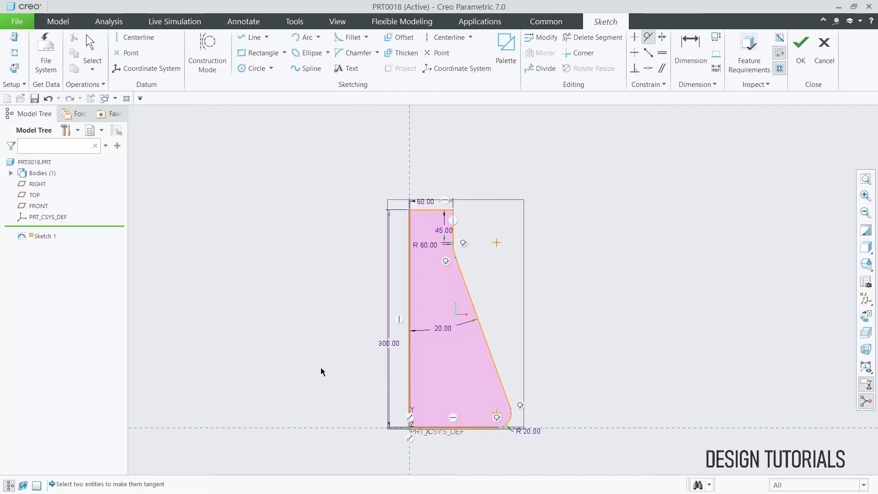
pyautogui.middleClick(331, 401)
# Step: Rearrange the profile's dimensions for legibility, placing the 300 mm, 60 mm, 45 mm and both radius values clear of the outline
pyautogui.scroll(-4, 427, 433)
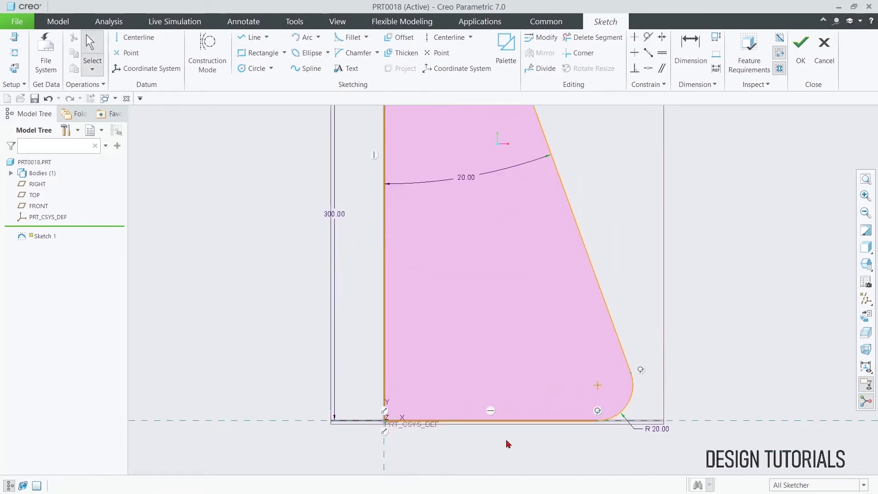
pyautogui.scroll(2, 735, 452)
pyautogui.moveTo(688, 436); pyautogui.dragTo(762, 421)
pyautogui.moveTo(477, 298); pyautogui.dragTo(364, 300)
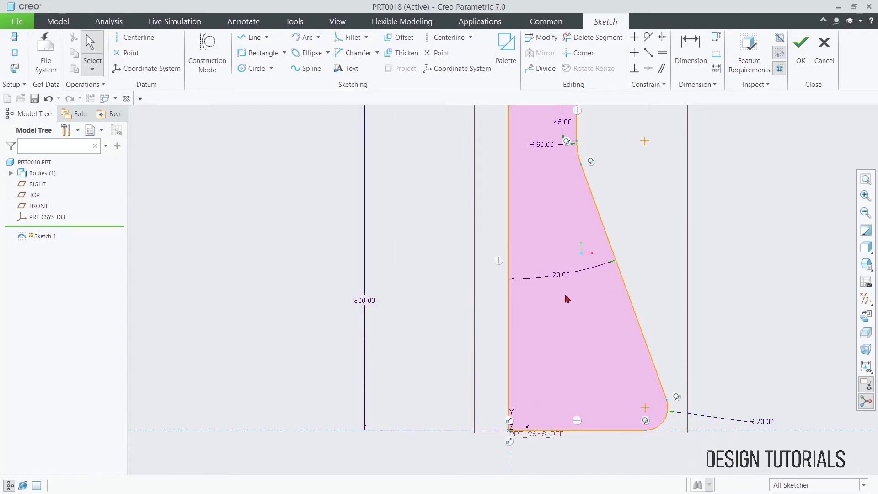
pyautogui.moveTo(569, 281); pyautogui.dragTo(574, 316)
pyautogui.scroll(4, 439, 289)
pyautogui.scroll(-5, 472, 161)
pyautogui.moveTo(444, 209); pyautogui.dragTo(444, 170)
pyautogui.moveTo(460, 301); pyautogui.dragTo(549, 308)
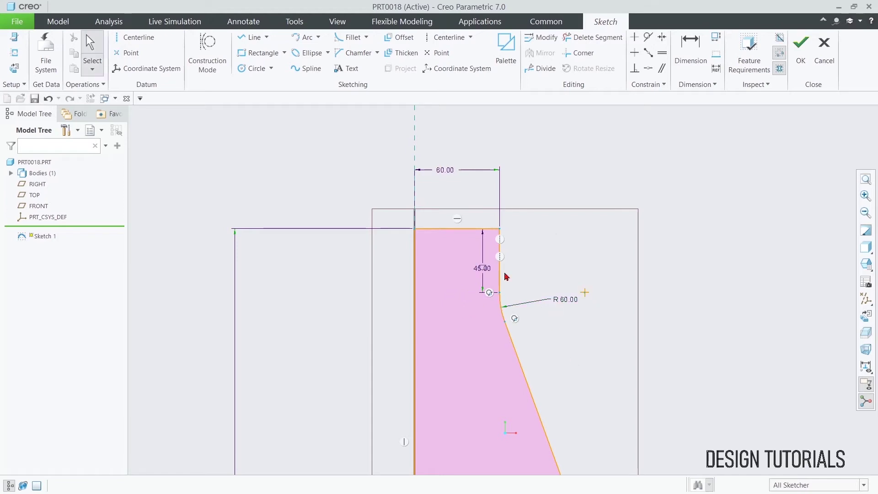
pyautogui.moveTo(486, 268); pyautogui.dragTo(553, 271)
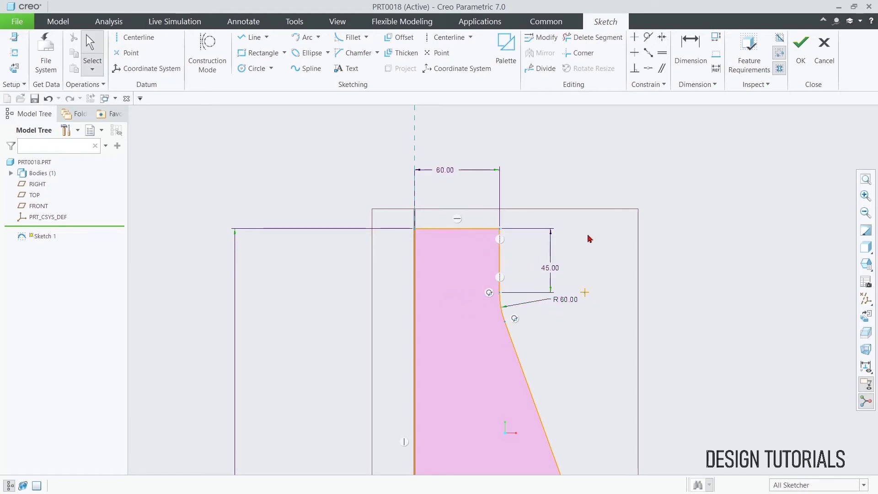
pyautogui.scroll(-4, 597, 267)
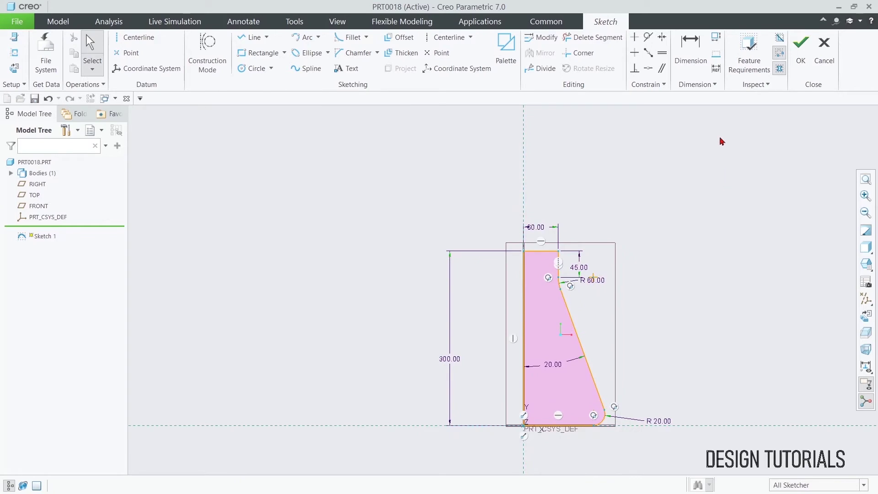
# Step: Finish the profile sketch and revolve it 360 degrees as a solid about the 300 mm vertical line
pyautogui.click(800, 46)
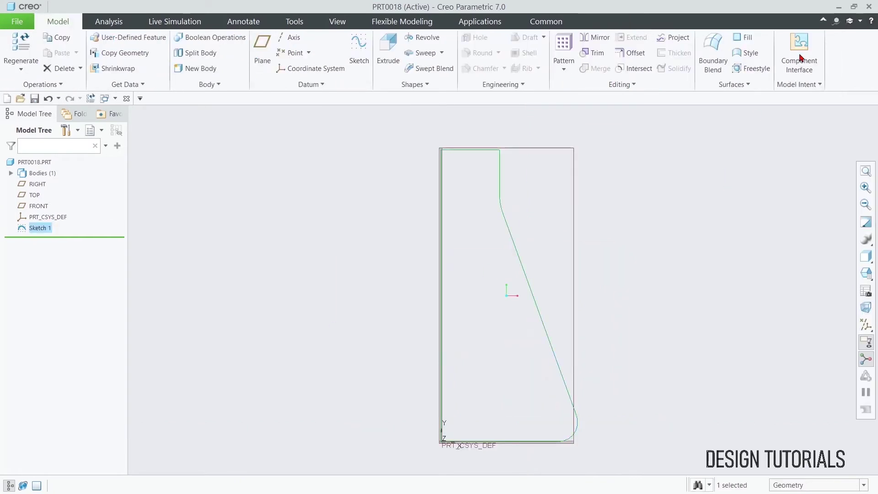
pyautogui.click(421, 40)
pyautogui.click(441, 215)
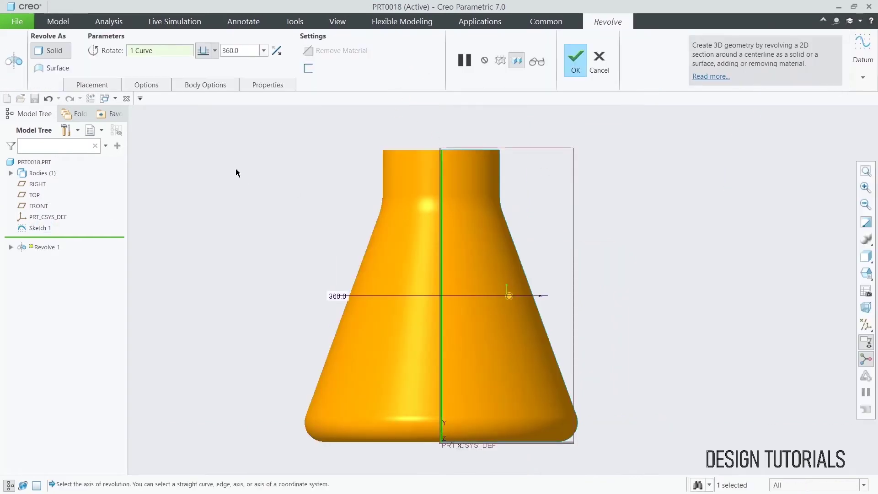
pyautogui.click(576, 59)
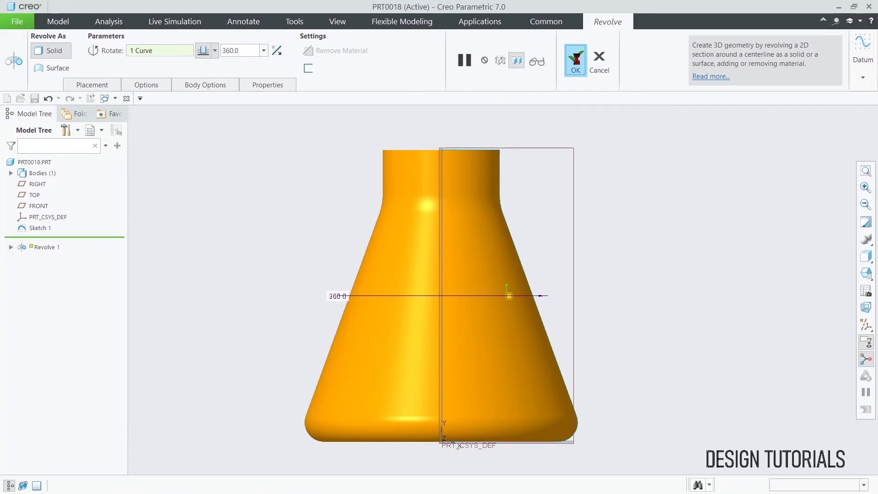
# Step: Set the model display style to Shading With Edges and hide all datum features
pyautogui.scroll(3, 633, 171)
pyautogui.moveTo(636, 181); pyautogui.dragTo(639, 218, button='middle')
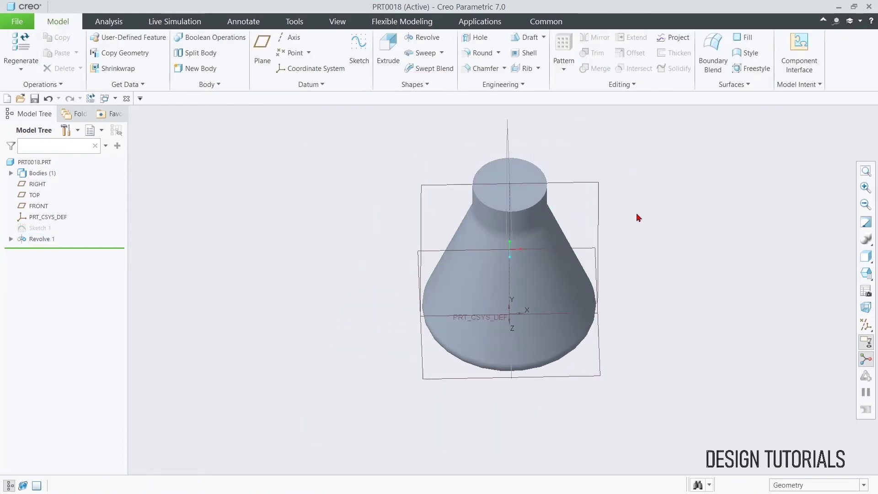
pyautogui.click(866, 273)
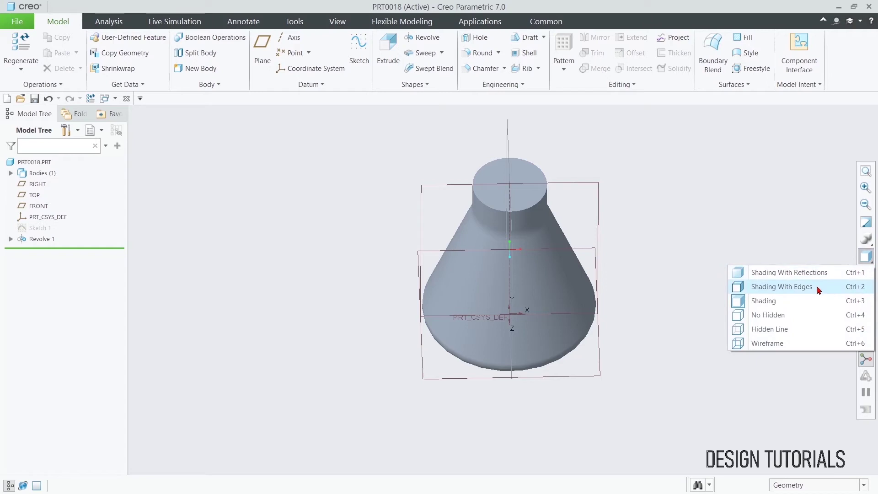
pyautogui.click(773, 287)
pyautogui.click(866, 325)
pyautogui.click(819, 340)
# Step: Shell the revolved flask with a thickness of 8 mm, removing the flat top face of the neck
pyautogui.click(526, 54)
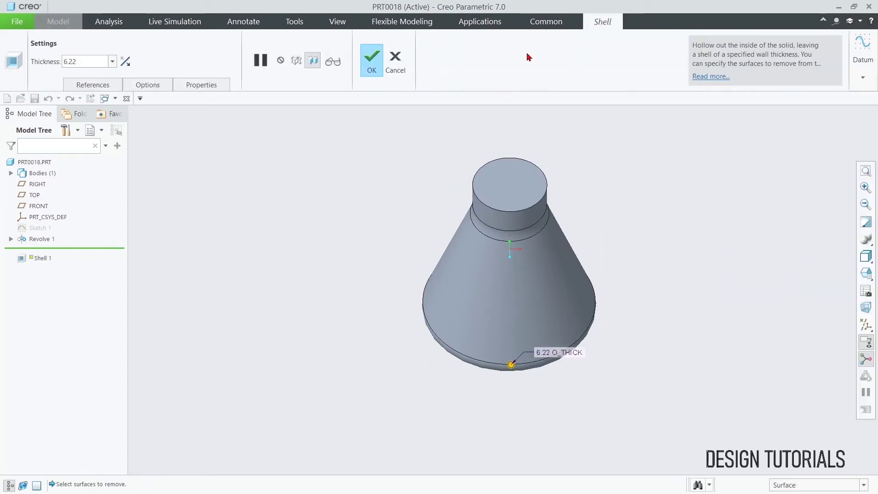
pyautogui.doubleClick(79, 60)
pyautogui.write('8')
pyautogui.press('Return')
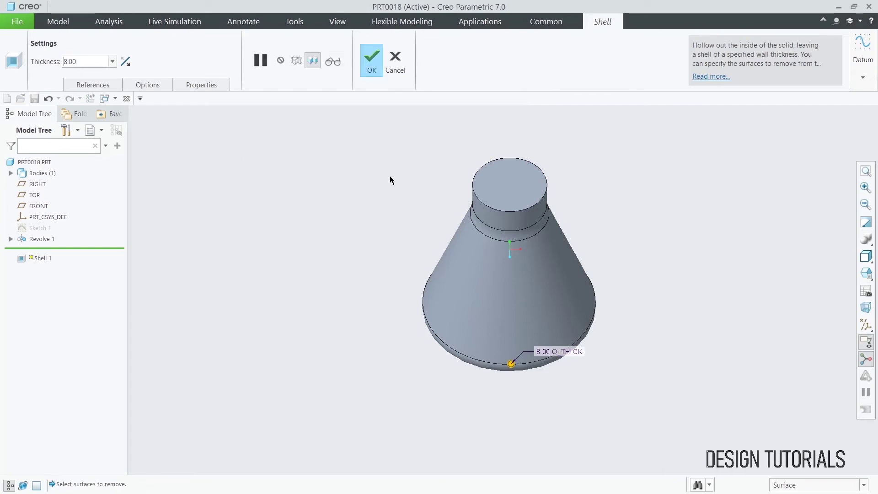
pyautogui.click(506, 181)
pyautogui.moveTo(405, 178)
pyautogui.mouseDown(button='middle')
pyautogui.moveTo(394, 207)
pyautogui.moveTo(401, 180)
pyautogui.mouseUp(button='middle')
pyautogui.click(372, 69)
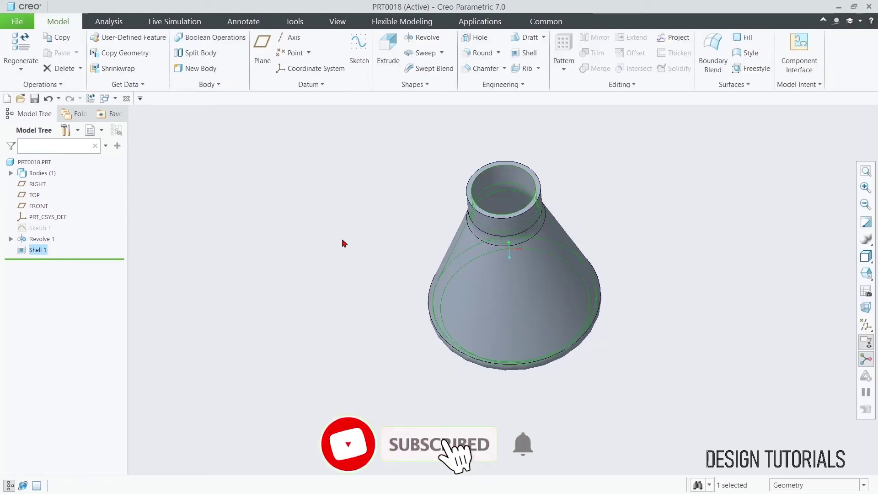
# Step: Sketch a three-line handle path on the FRONT plane, starting with a horizontal segment about 35 mm long and ending on the flask's sloping side
pyautogui.click(38, 206)
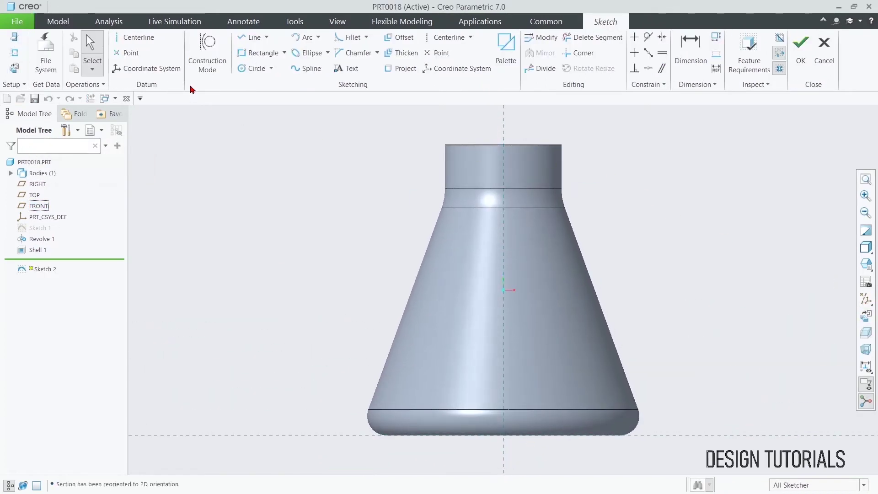
pyautogui.click(252, 37)
pyautogui.click(570, 221)
pyautogui.click(604, 222)
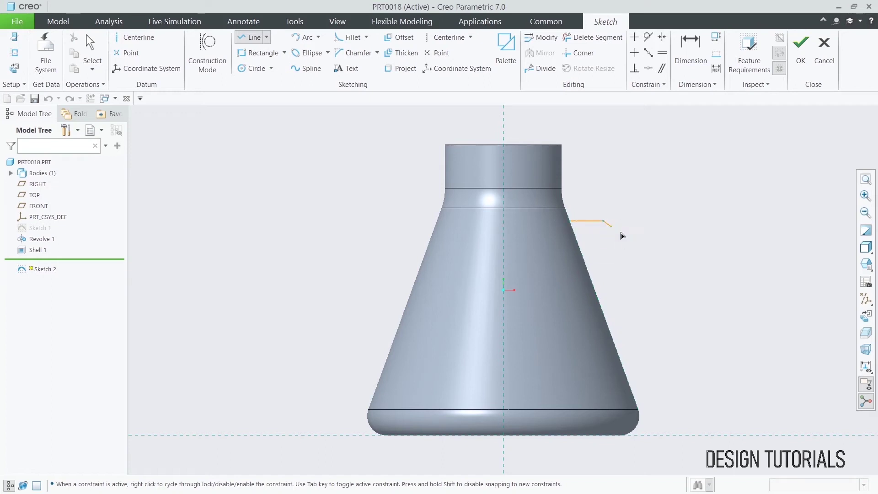
pyautogui.click(650, 263)
pyautogui.click(621, 362)
pyautogui.middleClick(621, 363)
pyautogui.middleClick(688, 284)
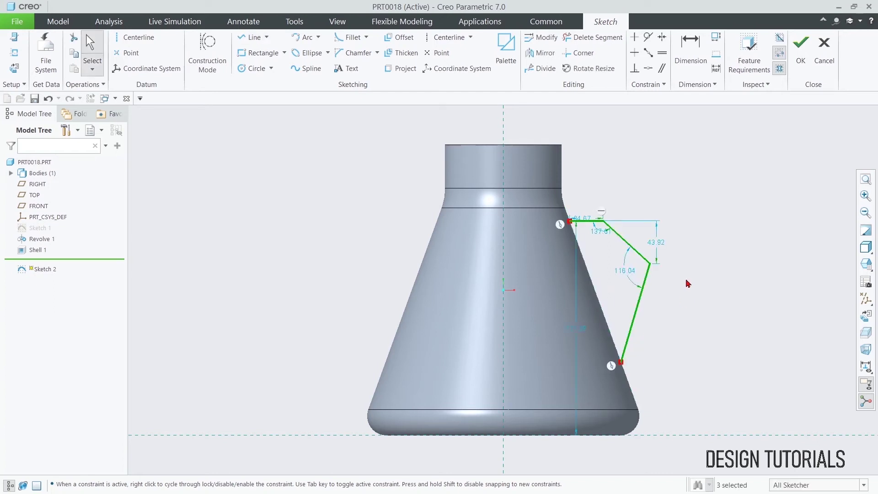
# Step: Dimension the handle path's middle line as 100 mm and set its horizontal line's length to 30 mm
pyautogui.click(691, 48)
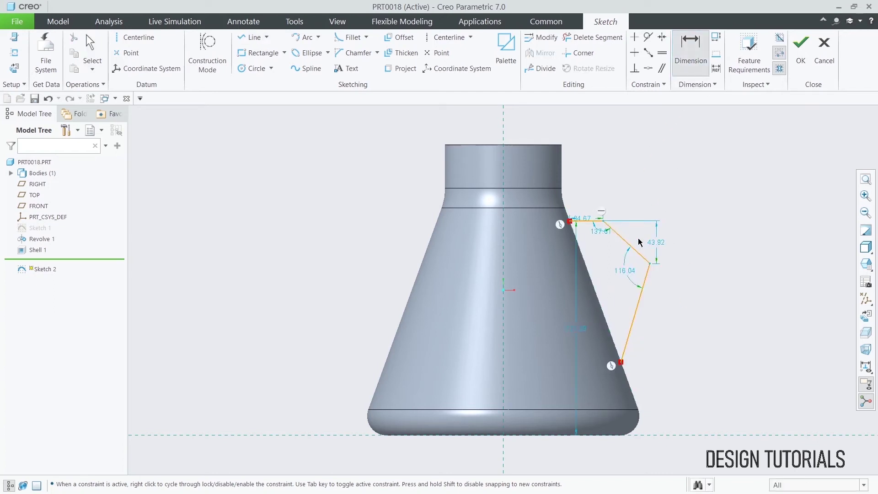
pyautogui.click(629, 248)
pyautogui.middleClick(676, 207)
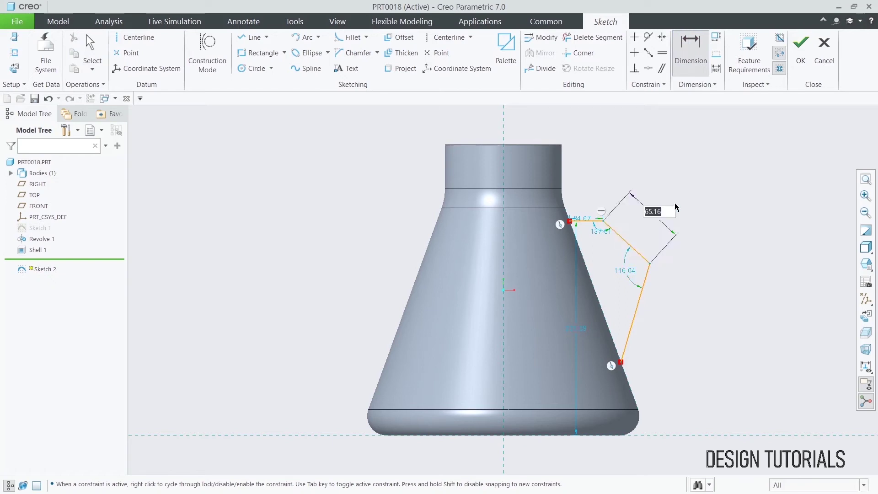
pyautogui.write('100')
pyautogui.press('Return')
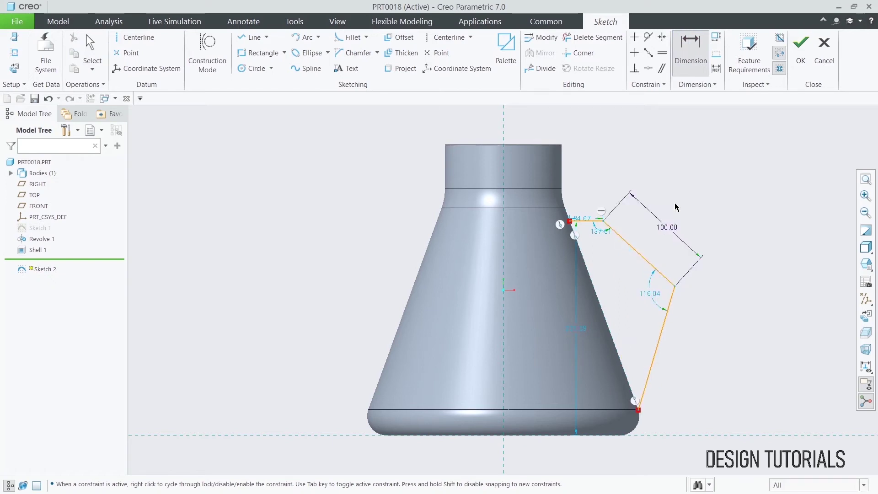
pyautogui.doubleClick(584, 216)
pyautogui.write('20')
pyautogui.press('Return')
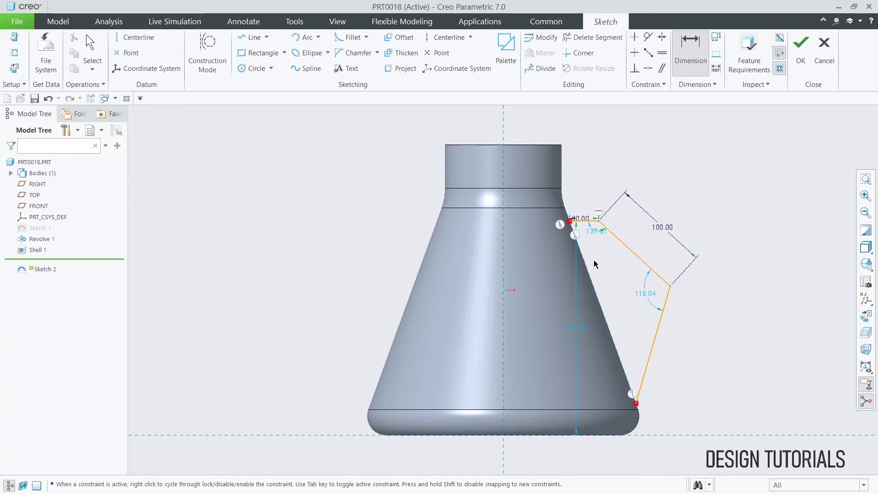
# Step: Set the handle path's angles to 135 degrees at the upper corner and 110 degrees at the outer corner
pyautogui.doubleClick(600, 235)
pyautogui.write('135')
pyautogui.press('Return')
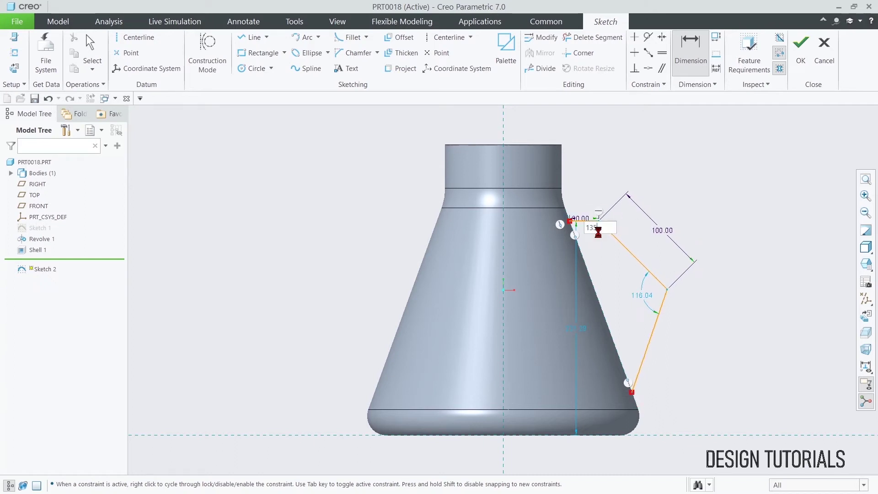
pyautogui.doubleClick(641, 299)
pyautogui.write('110')
pyautogui.press('Return')
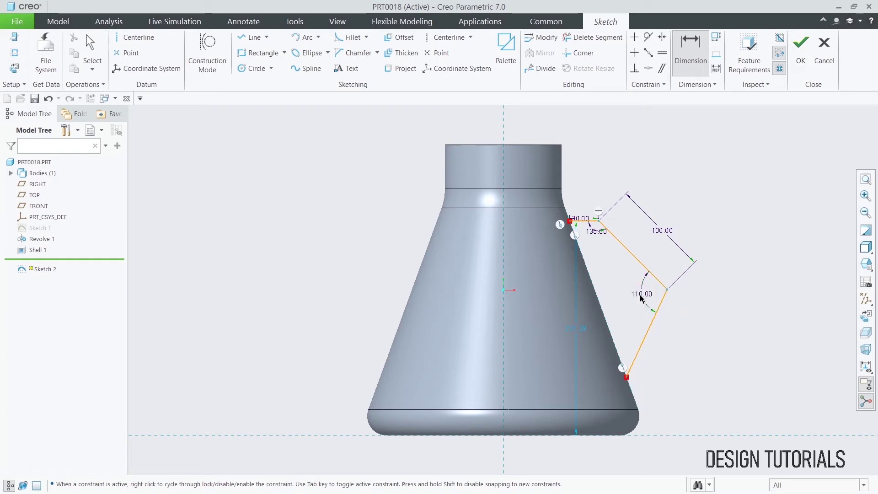
pyautogui.middleClick(668, 158)
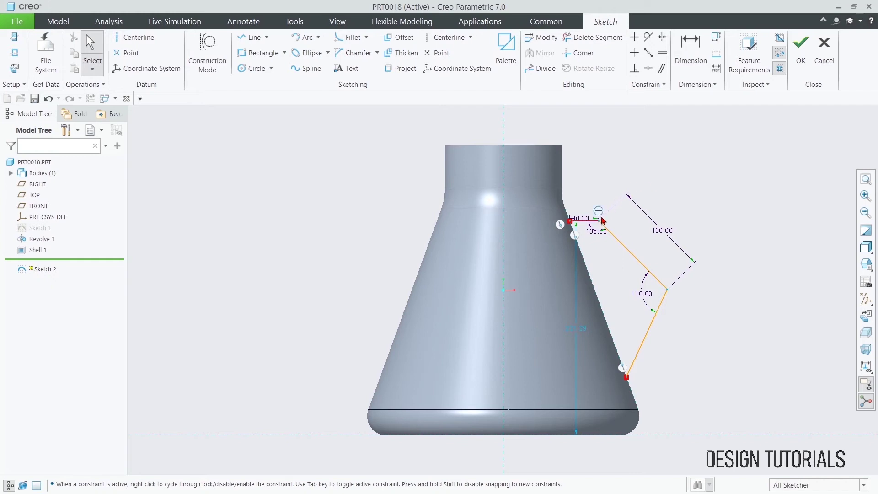
# Step: Dimension the handle path's horizontal line 70 mm below the flask's top edge
pyautogui.scroll(-3, 603, 218)
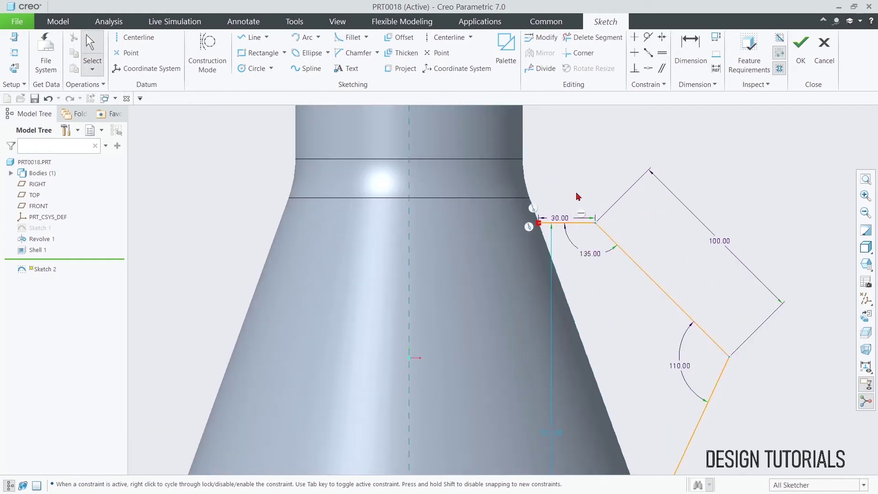
pyautogui.scroll(2, 578, 197)
pyautogui.press('d')
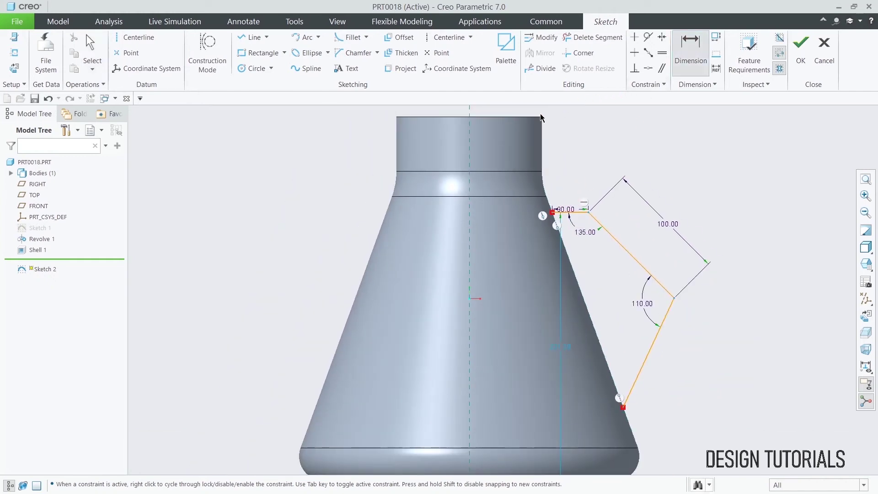
pyautogui.click(570, 215)
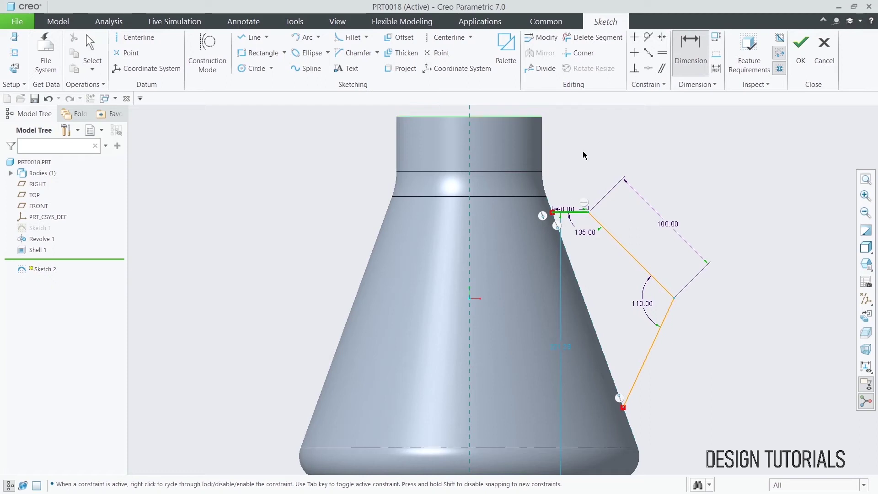
pyautogui.middleClick(583, 151)
pyautogui.write('70')
pyautogui.press('Return')
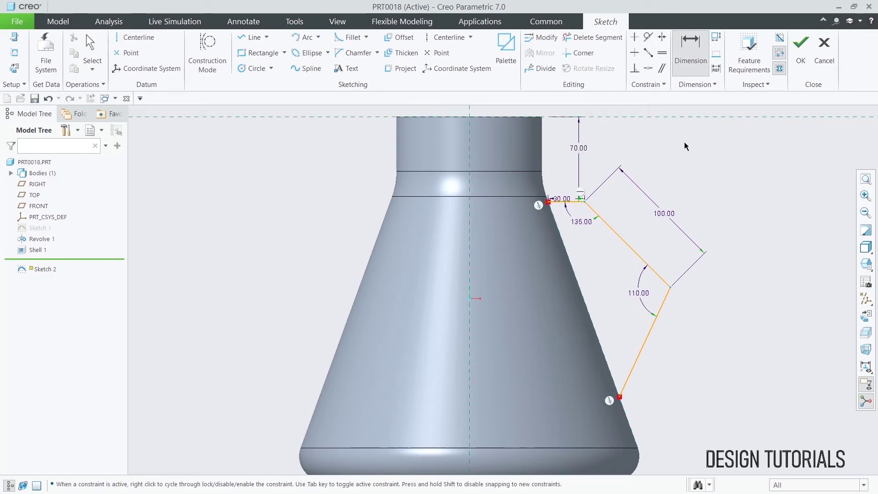
# Step: Finish the handle path sketch, start a sweep along it, and open its section sketch oriented parallel to the screen
pyautogui.middleClick(685, 146)
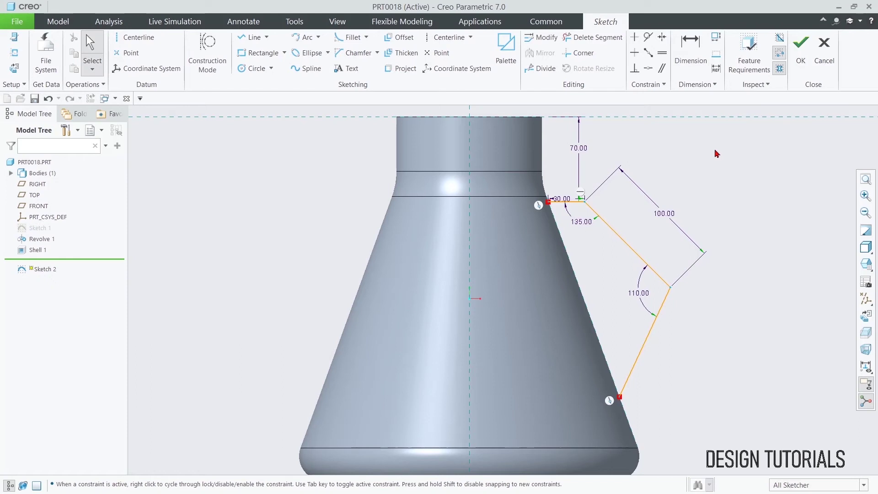
pyautogui.click(800, 50)
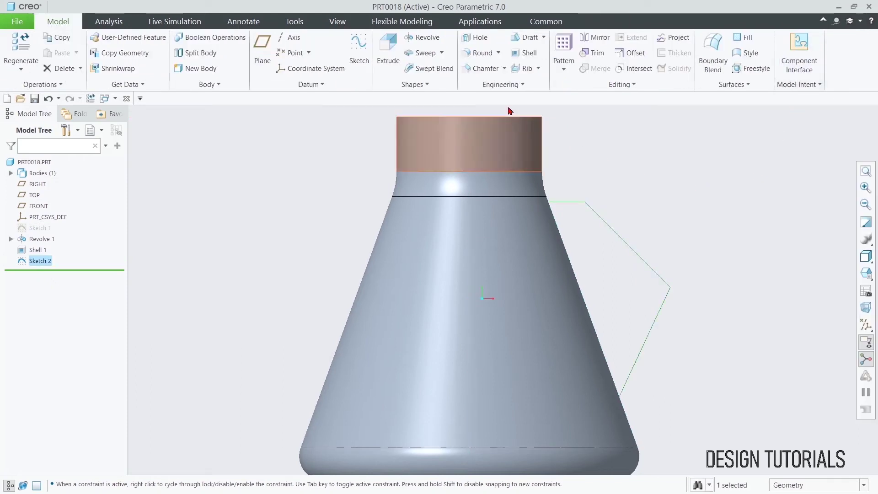
pyautogui.click(426, 53)
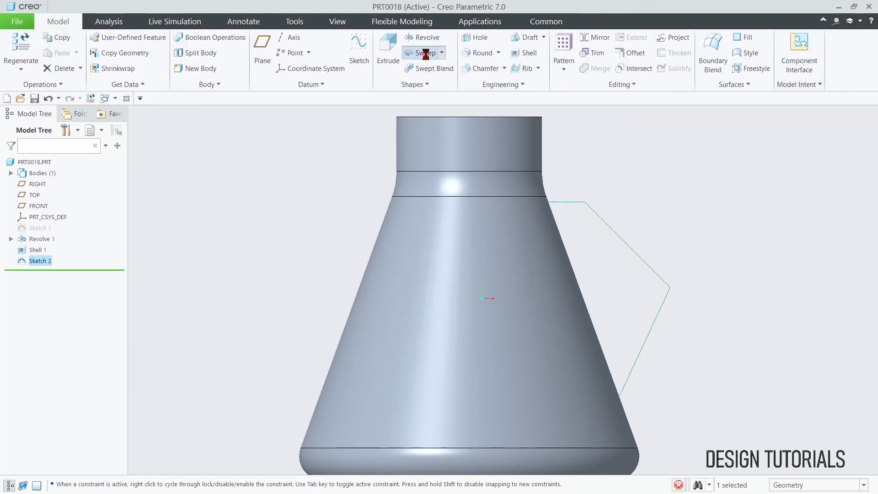
pyautogui.click(97, 51)
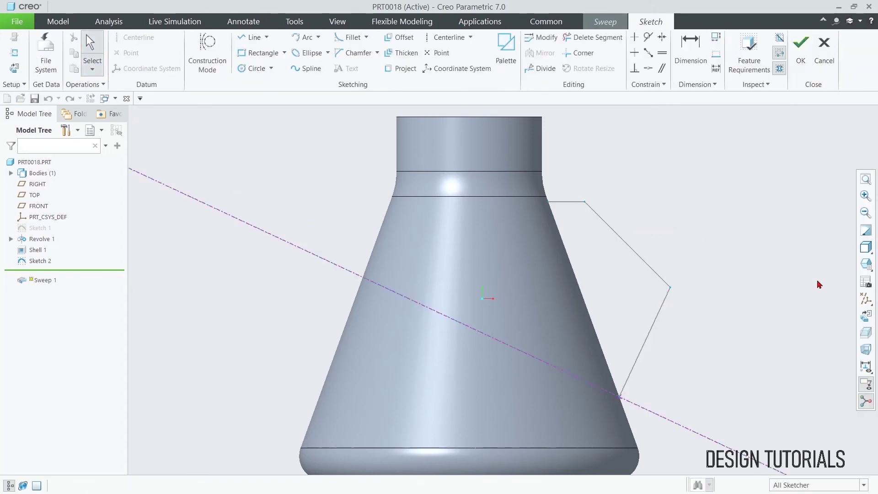
pyautogui.click(866, 316)
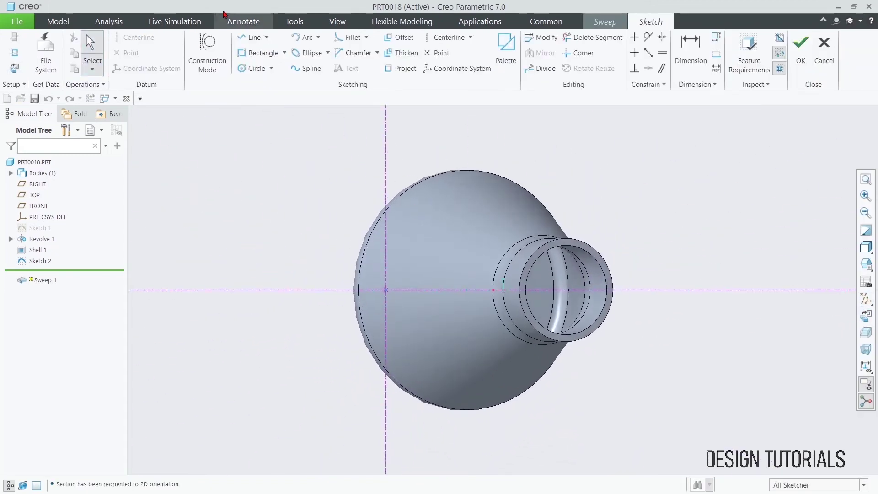
# Step: Display the model with No Hidden lines and sketch a center rectangle about 18 mm wide and 53 mm high at the section origin
pyautogui.click(284, 53)
pyautogui.click(283, 66)
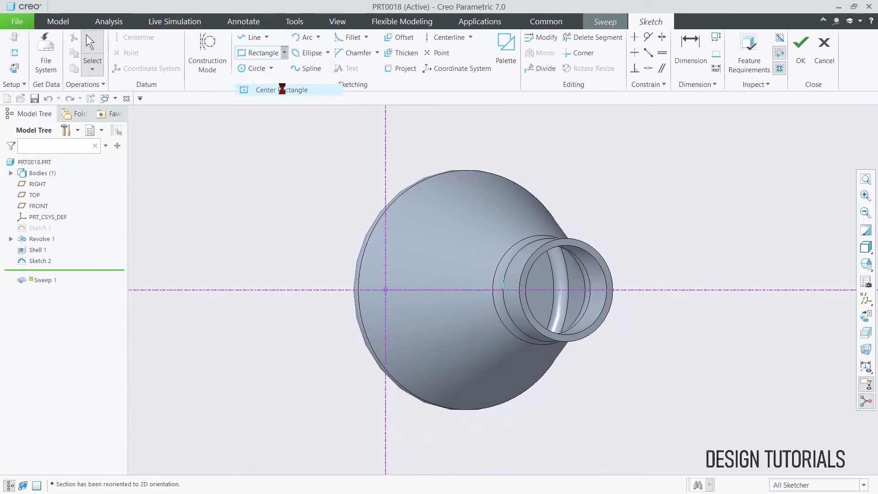
pyautogui.scroll(5, 387, 292)
pyautogui.scroll(2, 388, 292)
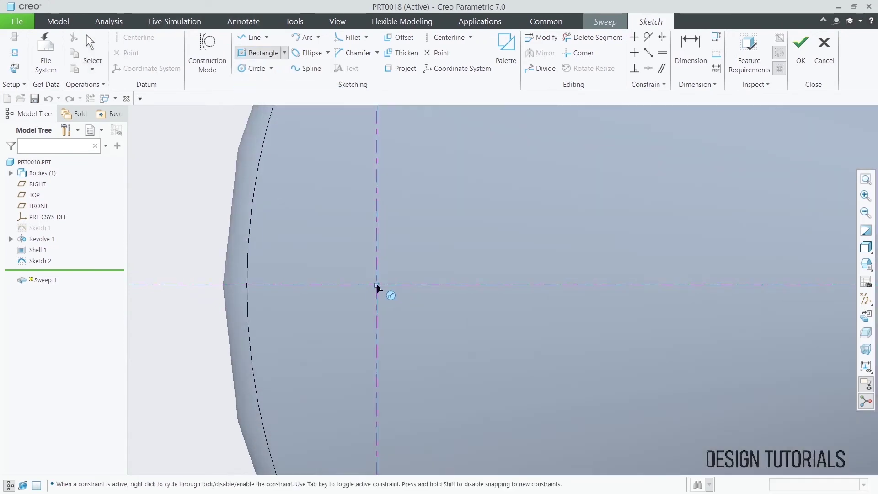
pyautogui.click(866, 264)
pyautogui.click(802, 309)
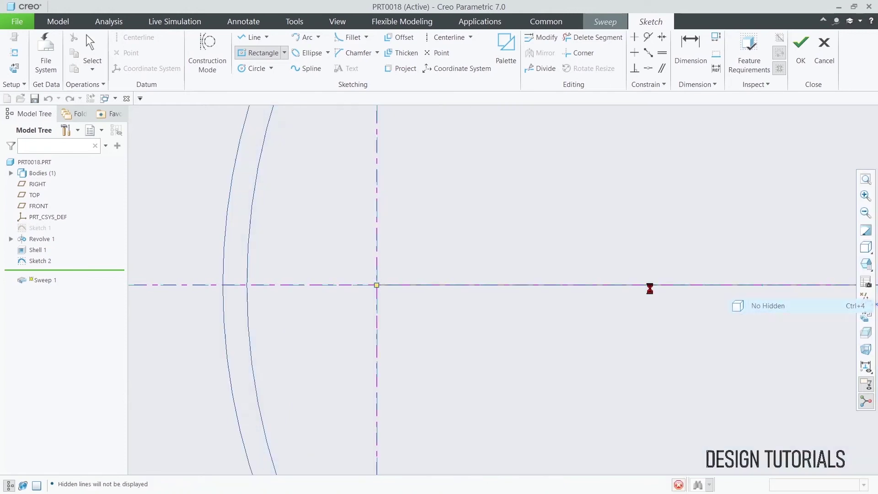
pyautogui.click(377, 285)
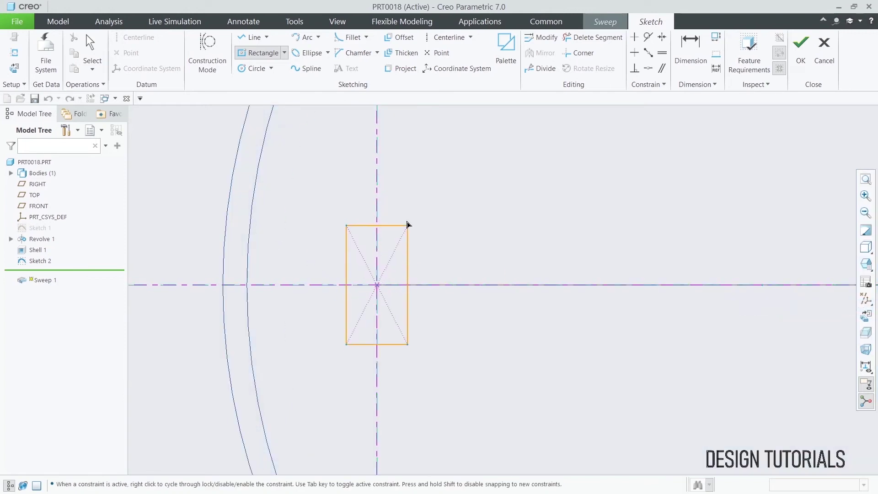
pyautogui.middleClick(451, 184)
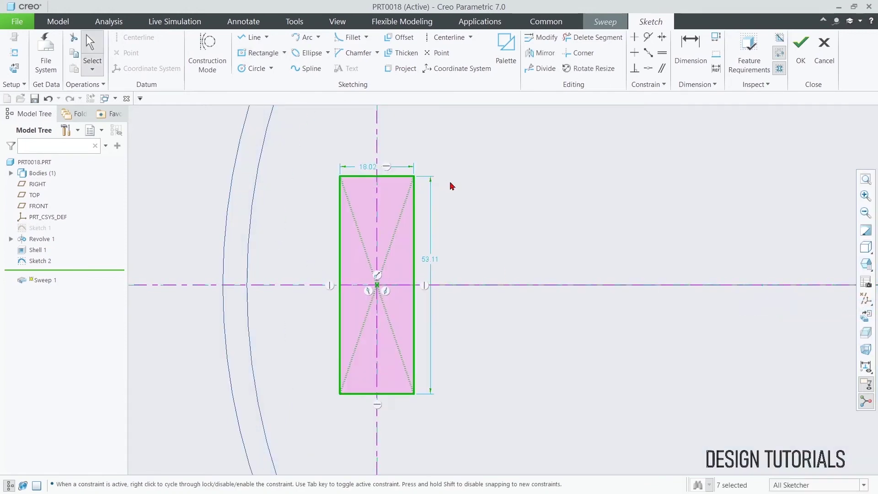
# Step: Set the section rectangle's height to 30 mm and its width to 10 mm
pyautogui.click(432, 263)
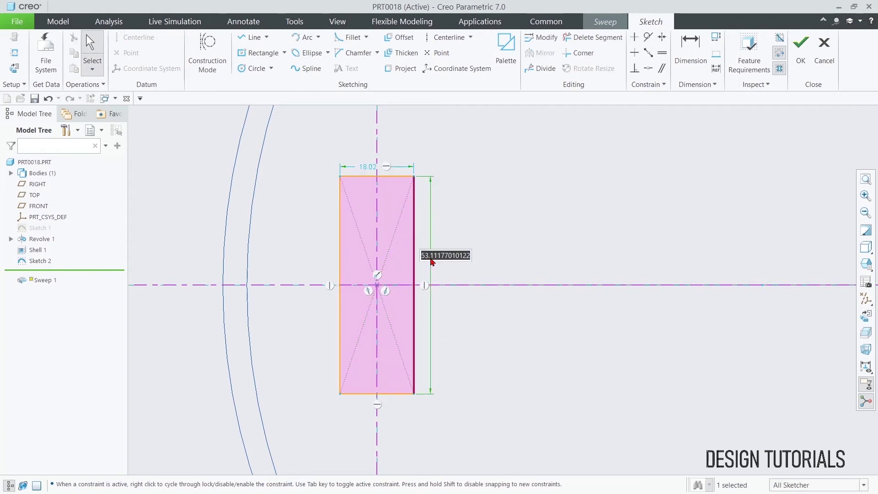
pyautogui.write('30')
pyautogui.press('Return')
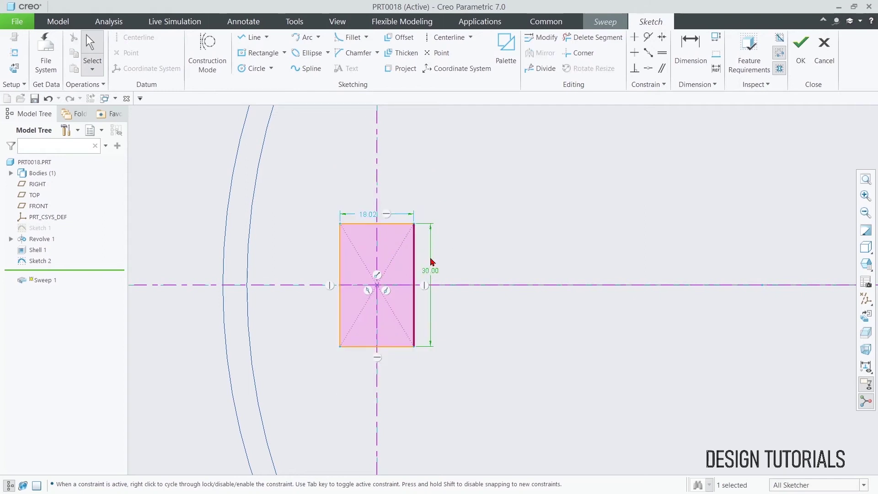
pyautogui.doubleClick(364, 216)
pyautogui.write('10')
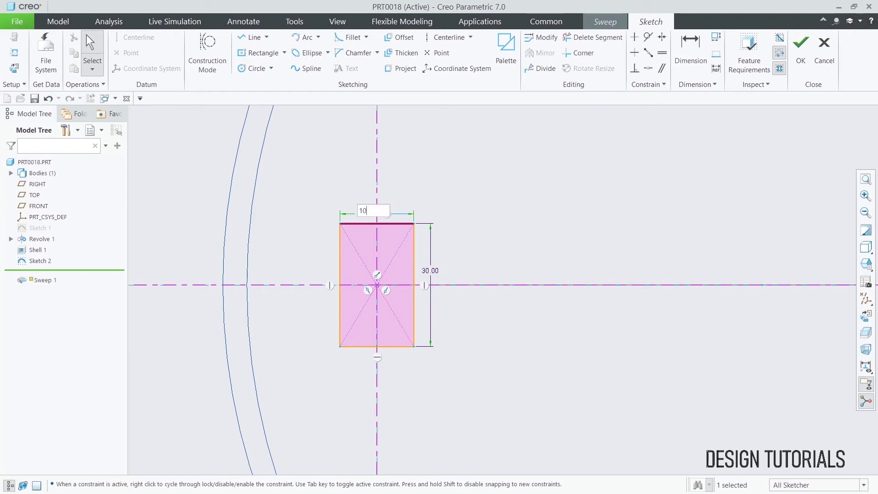
pyautogui.press('Return')
pyautogui.click(173, 195)
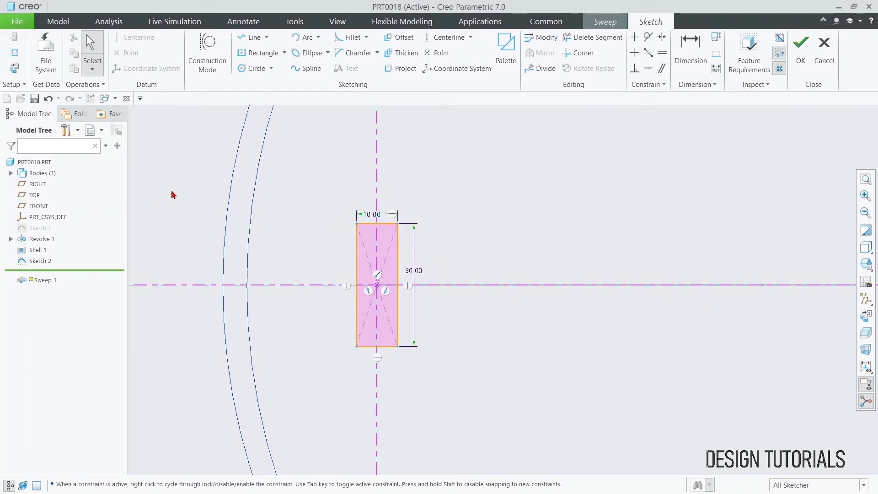
# Step: Fillet all four corners of the section rectangle with radii of about 2 mm
pyautogui.click(352, 37)
pyautogui.click(357, 233)
pyautogui.click(363, 223)
pyautogui.click(390, 224)
pyautogui.click(398, 274)
pyautogui.click(390, 348)
pyautogui.click(397, 341)
pyautogui.click(357, 341)
pyautogui.click(366, 351)
pyautogui.middleClick(315, 256)
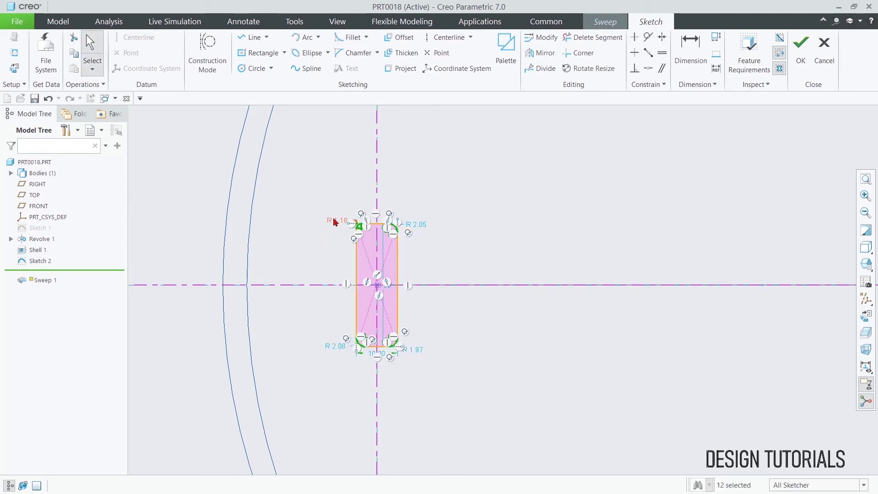
# Step: Set all four corner fillet radii of the section rectangle to 3 mm
pyautogui.doubleClick(338, 221)
pyautogui.write('3')
pyautogui.press('Return')
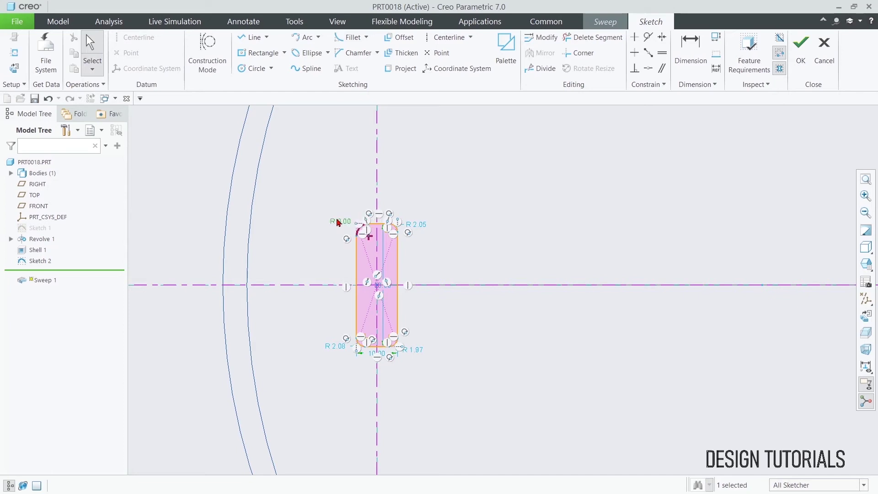
pyautogui.doubleClick(422, 227)
pyautogui.write('3')
pyautogui.press('Return')
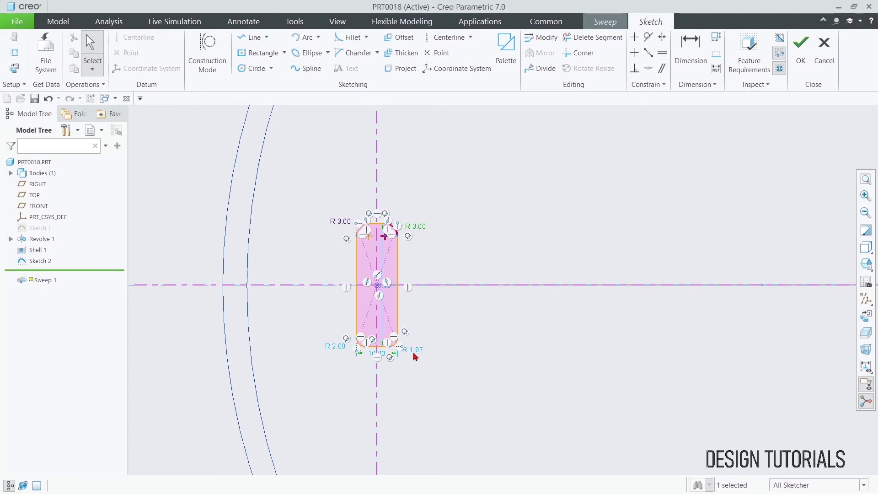
pyautogui.doubleClick(416, 351)
pyautogui.write('3')
pyautogui.press('Return')
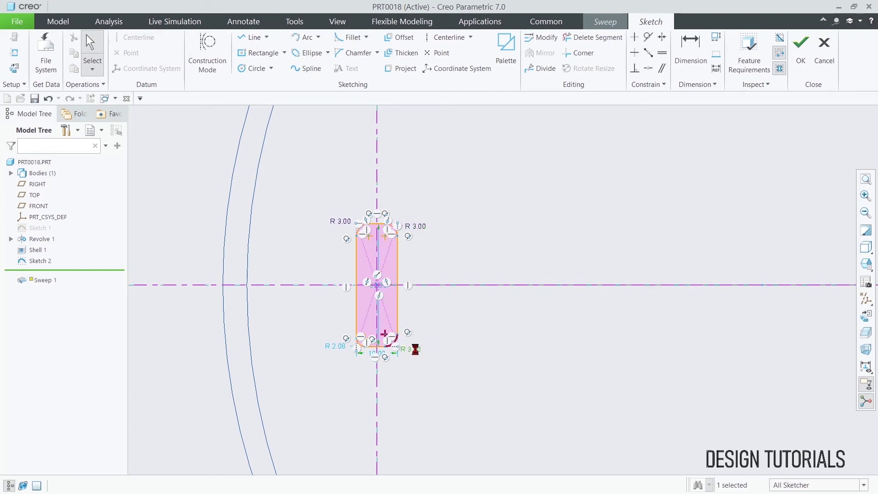
pyautogui.doubleClick(335, 350)
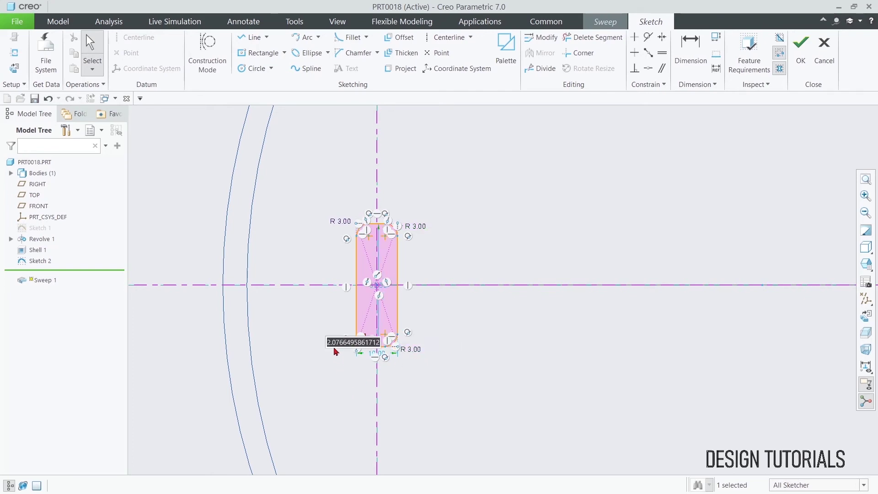
pyautogui.write('3')
pyautogui.press('Return')
pyautogui.click(190, 240)
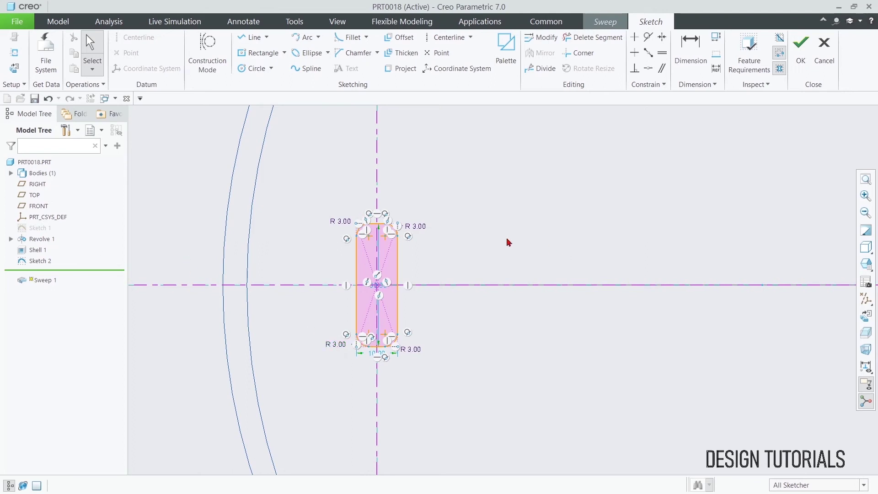
# Step: Accept the section and complete the solid handle sweep with merged ends, displaying the model shaded with edges
pyautogui.scroll(4, 385, 251)
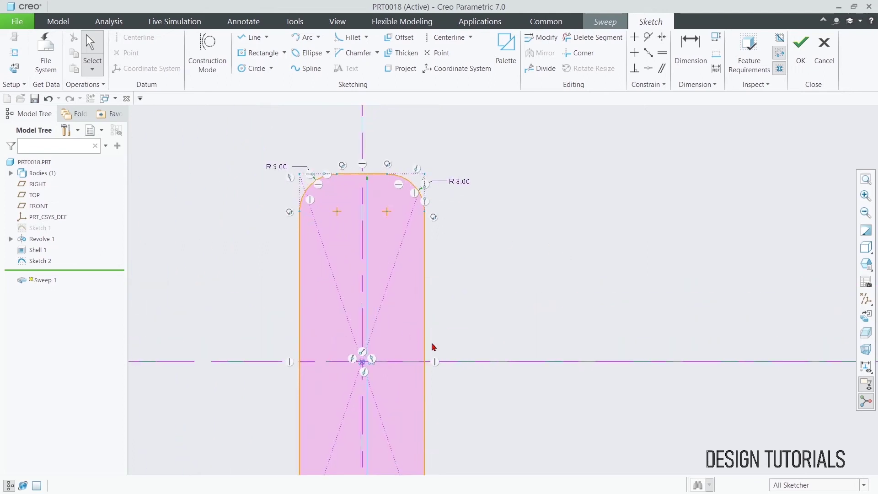
pyautogui.scroll(-3, 477, 418)
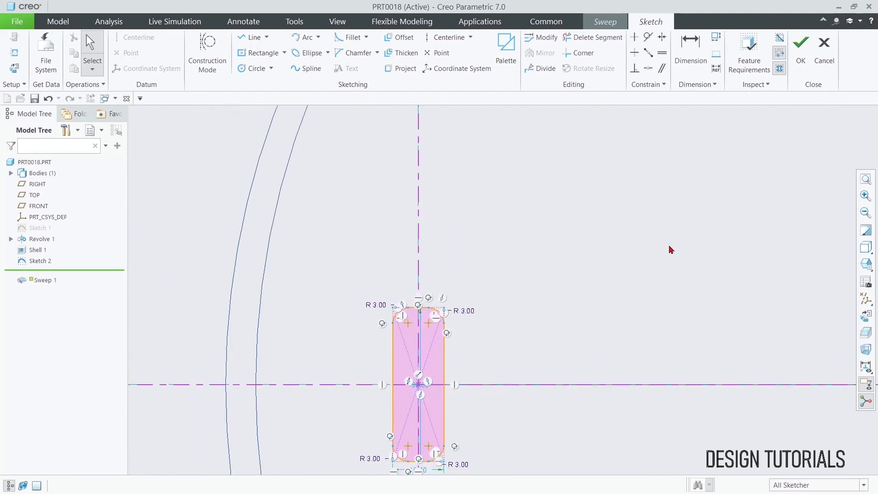
pyautogui.click(800, 50)
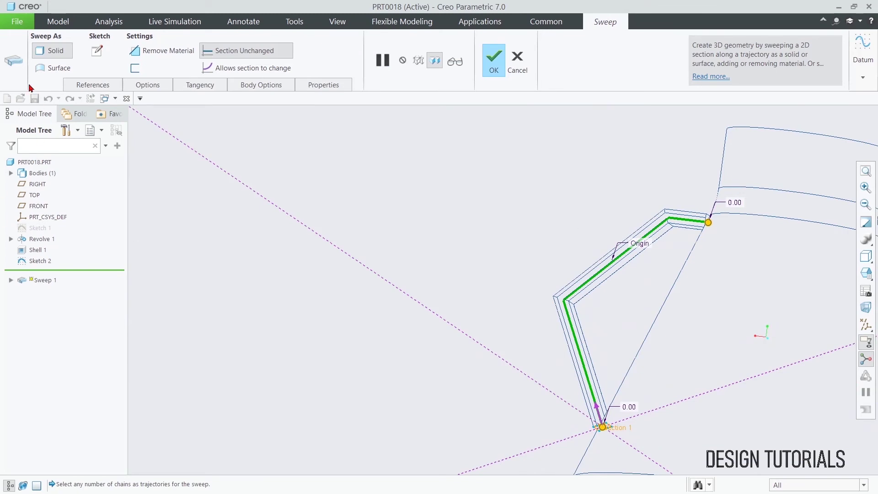
pyautogui.click(147, 85)
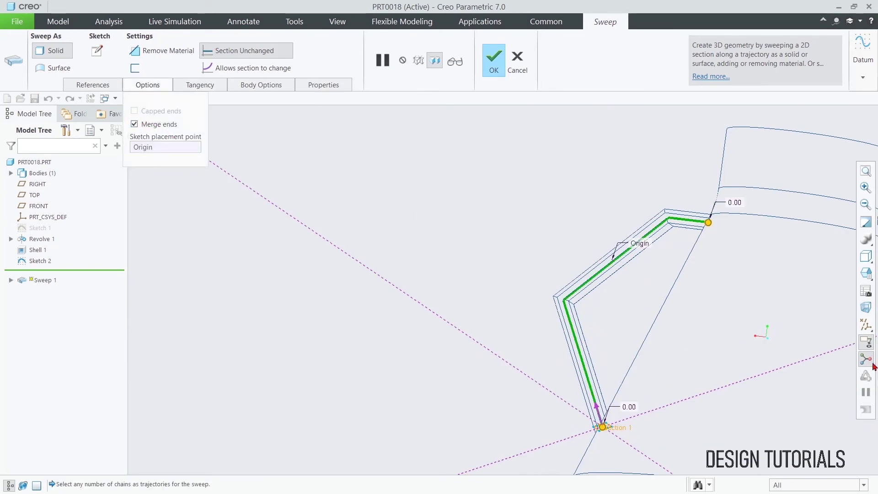
pyautogui.click(866, 238)
pyautogui.click(792, 286)
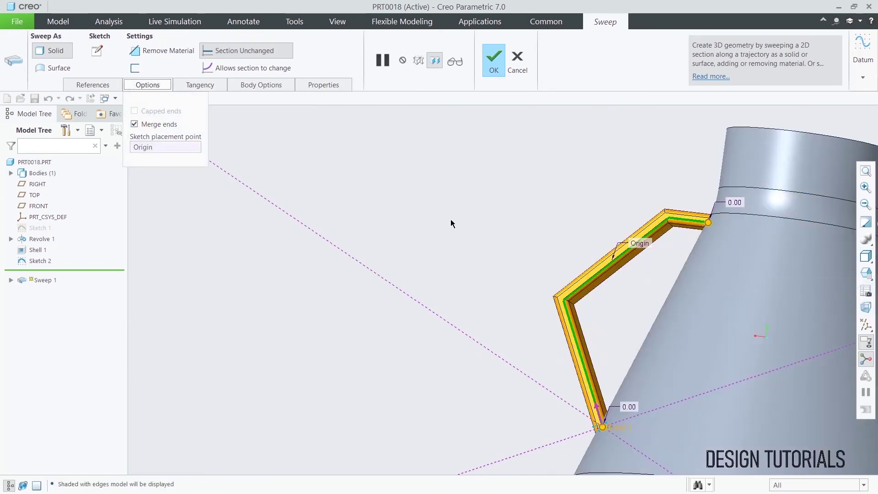
pyautogui.click(494, 55)
pyautogui.click(492, 210)
# Step: Reopen the handle path sketch for editing and orient it parallel to the screen
pyautogui.click(10, 272)
pyautogui.click(42, 283)
pyautogui.click(84, 264)
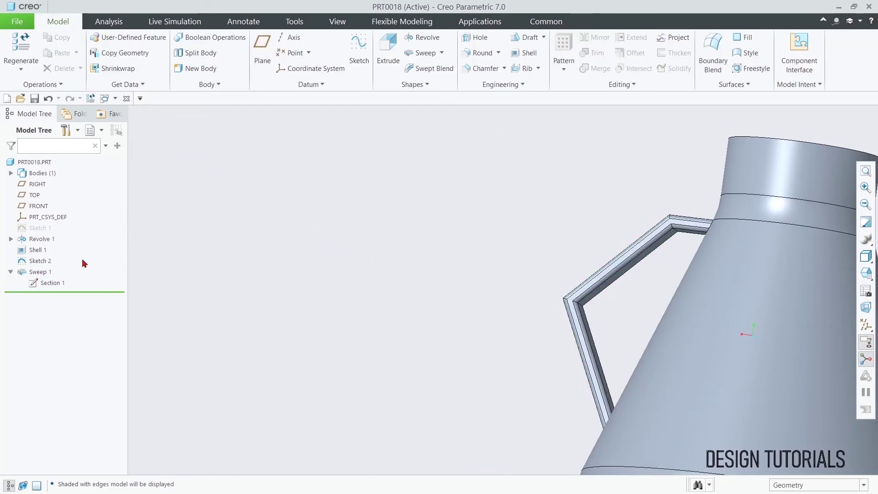
pyautogui.rightClick(35, 262)
pyautogui.click(57, 227)
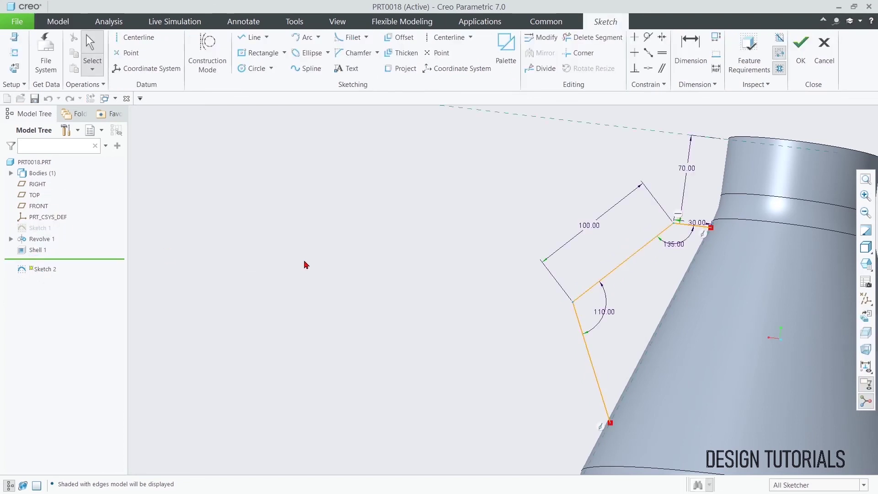
pyautogui.click(866, 316)
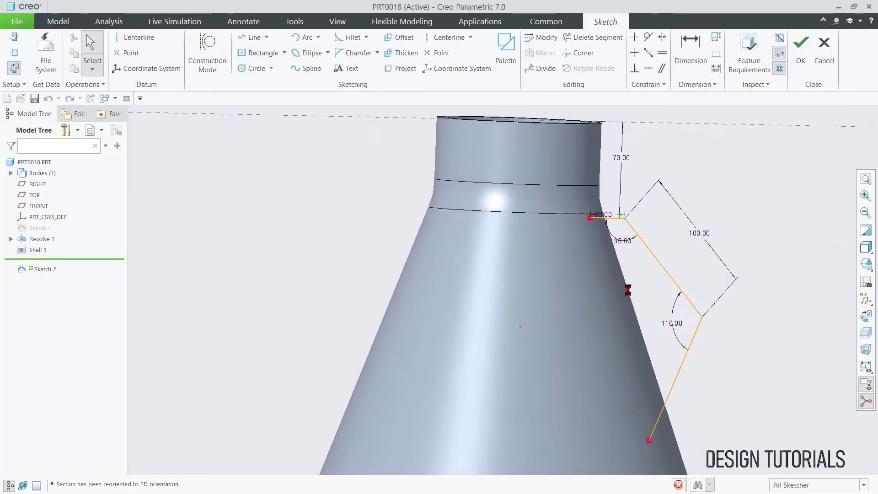
# Step: Fillet the handle path's upper corner with a radius of about 4 mm and its outer corner with about 7 mm
pyautogui.click(350, 37)
pyautogui.scroll(5, 579, 220)
pyautogui.click(558, 205)
pyautogui.click(571, 212)
pyautogui.scroll(-4, 617, 293)
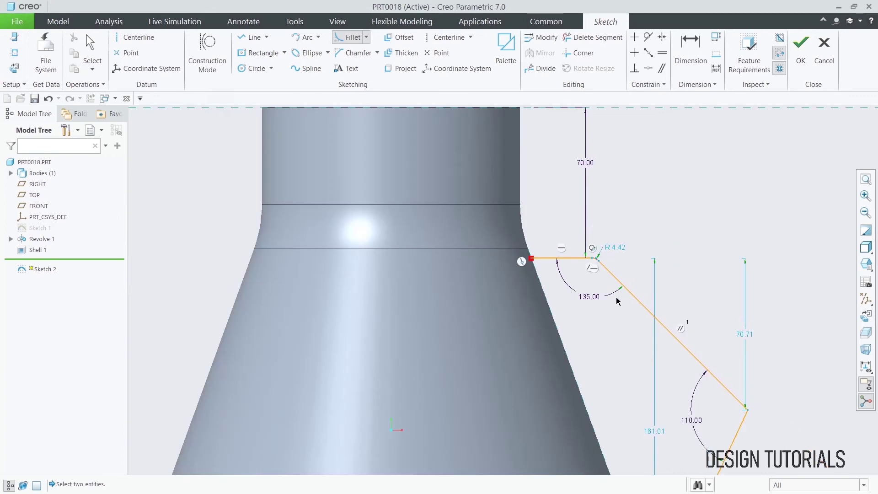
pyautogui.click(742, 419)
pyautogui.click(741, 404)
pyautogui.middleClick(773, 428)
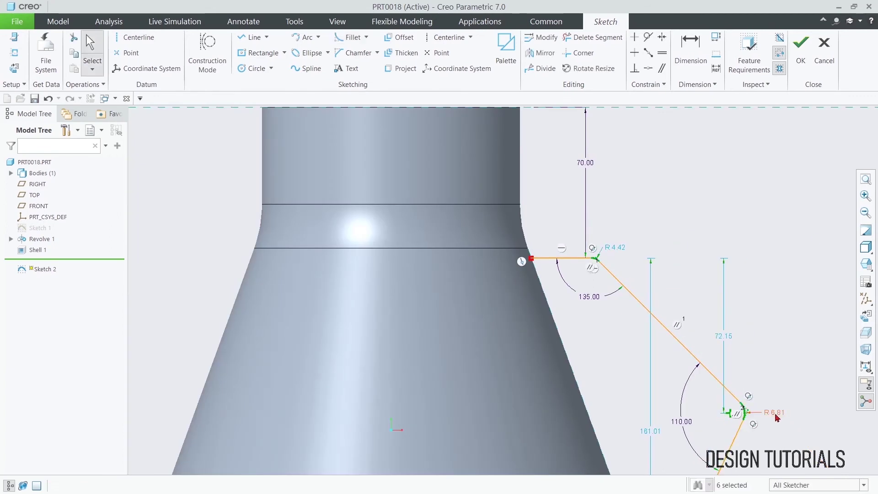
# Step: Set both handle path fillet radii to 20 mm and finish the sketch to update the swept handle
pyautogui.doubleClick(776, 415)
pyautogui.write('6')
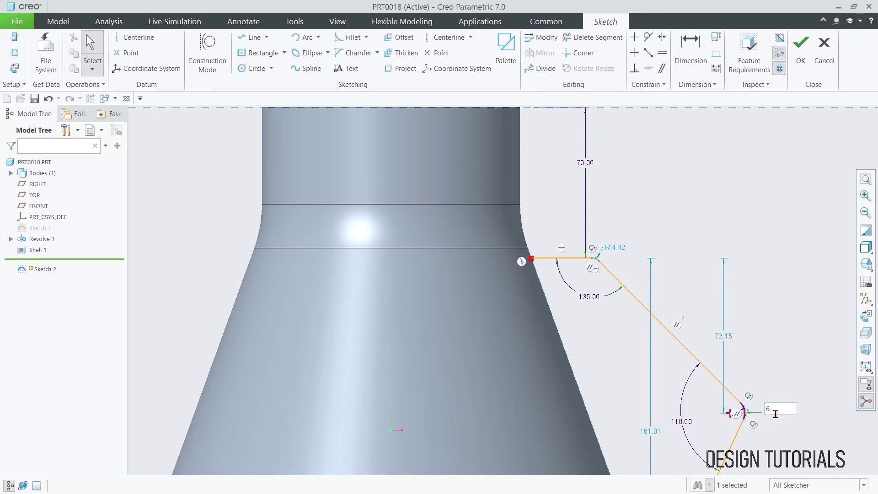
pyautogui.write('0')
pyautogui.press('Return')
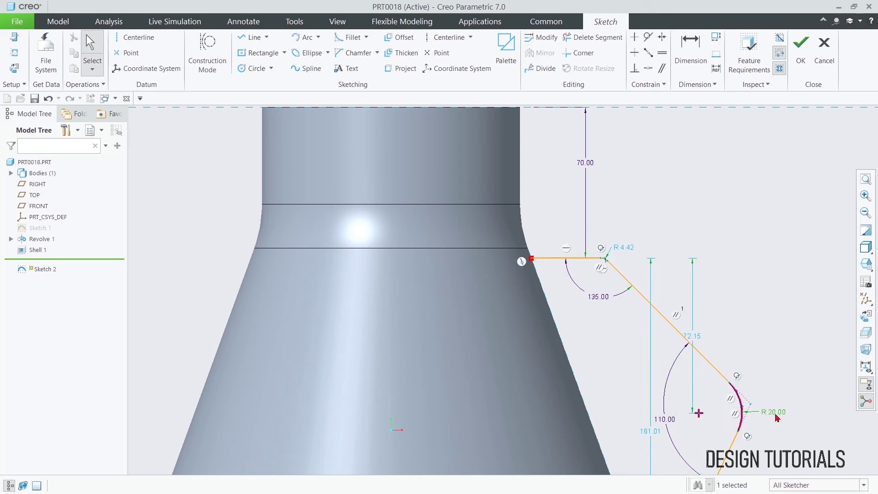
pyautogui.doubleClick(625, 251)
pyautogui.write('10')
pyautogui.press('Return')
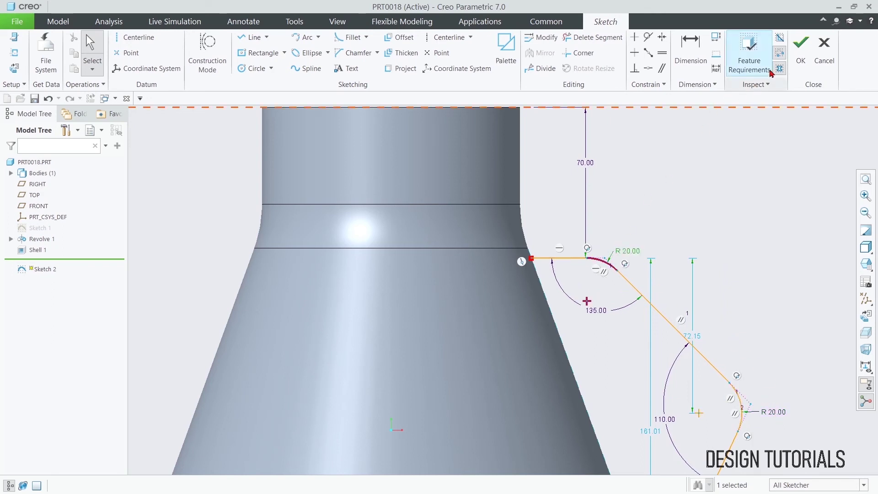
pyautogui.click(801, 49)
pyautogui.scroll(3, 659, 227)
pyautogui.click(659, 228)
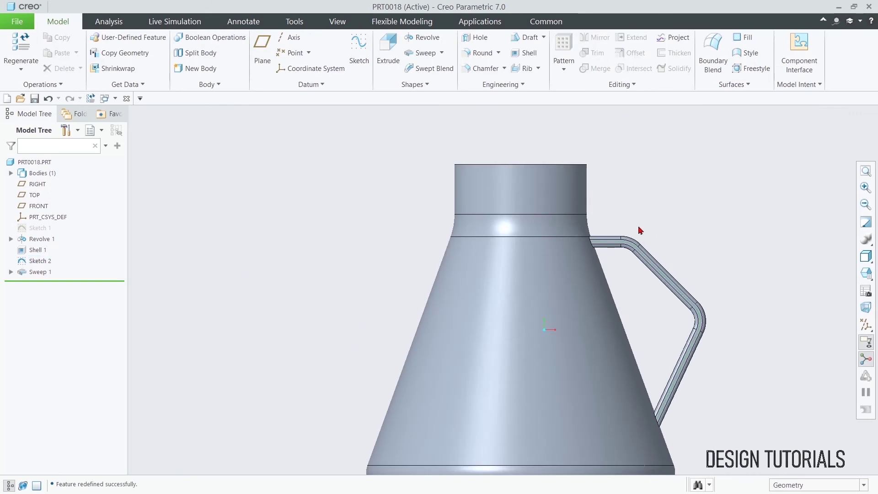
pyautogui.moveTo(771, 249); pyautogui.dragTo(706, 316, button='middle')
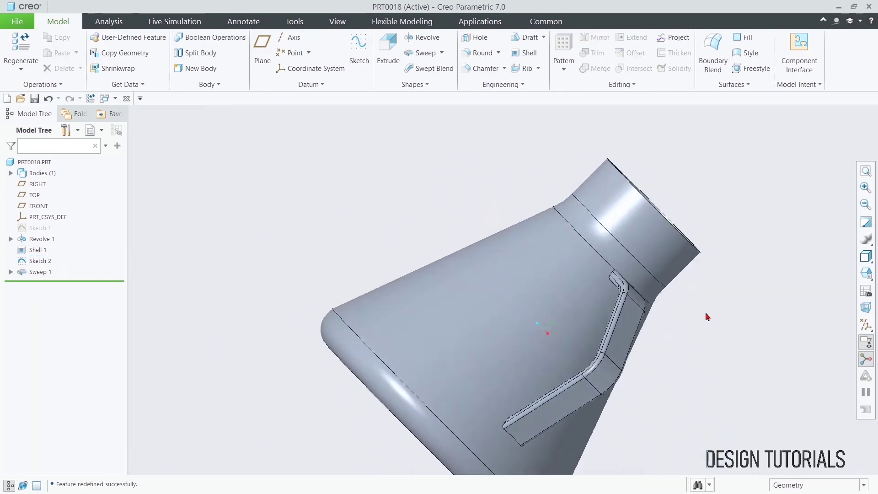
# Step: Start a 3 mm round on the edge loop where the handle's upper end meets the flask body
pyautogui.click(474, 54)
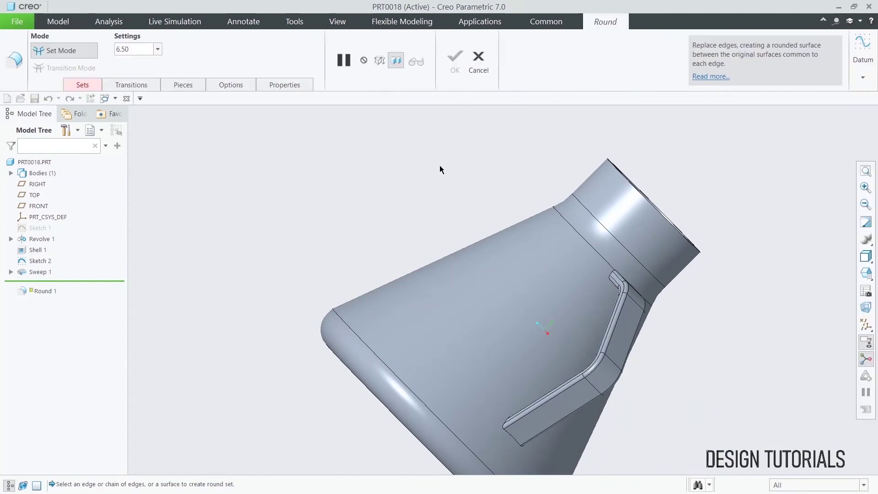
pyautogui.doubleClick(142, 49)
pyautogui.write('3')
pyautogui.press('Return')
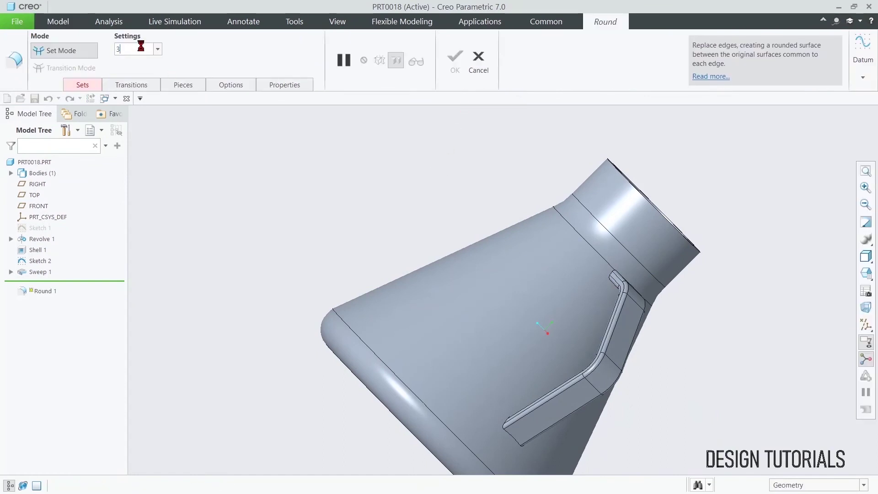
pyautogui.scroll(-6, 602, 290)
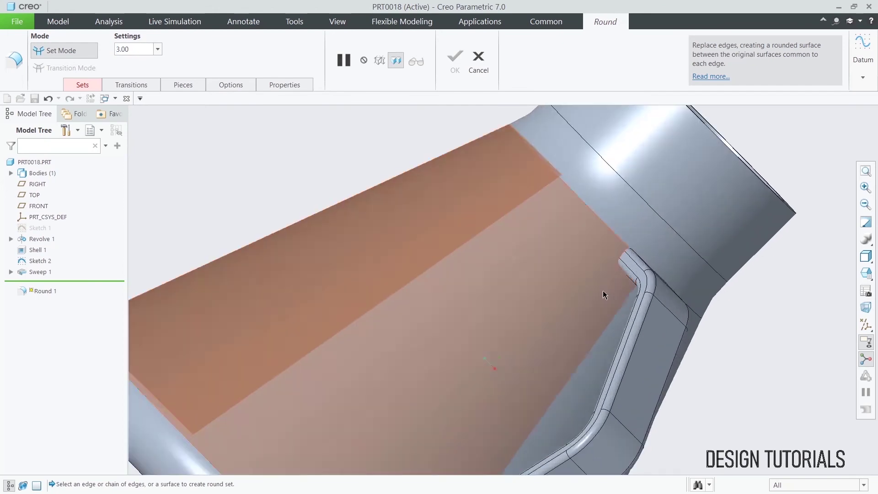
pyautogui.scroll(-5, 636, 236)
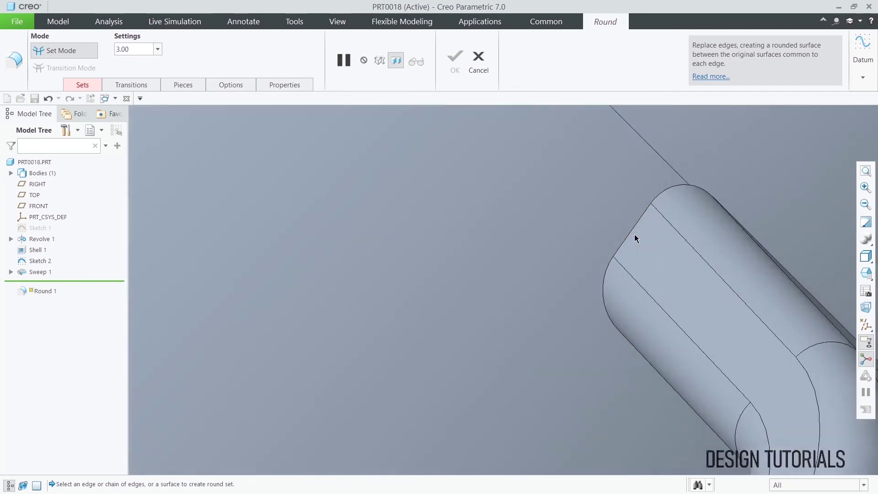
pyautogui.click(634, 230)
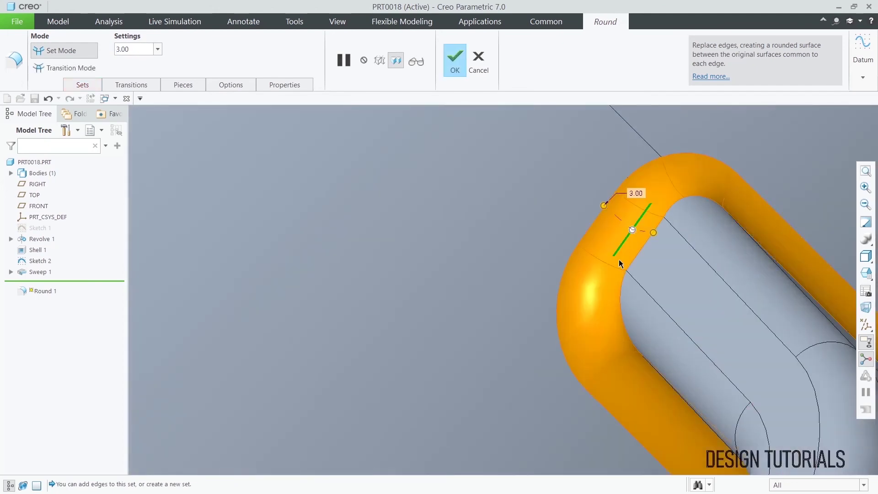
# Step: Add the edge loop at the handle's lower end to the 3 mm round and complete the feature
pyautogui.scroll(10, 553, 330)
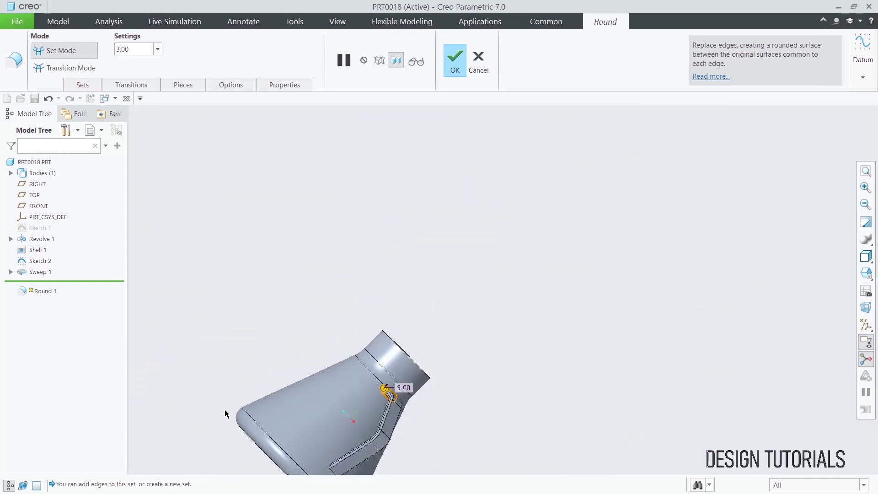
pyautogui.moveTo(229, 366); pyautogui.dragTo(234, 357, button='middle')
pyautogui.scroll(-10, 284, 399)
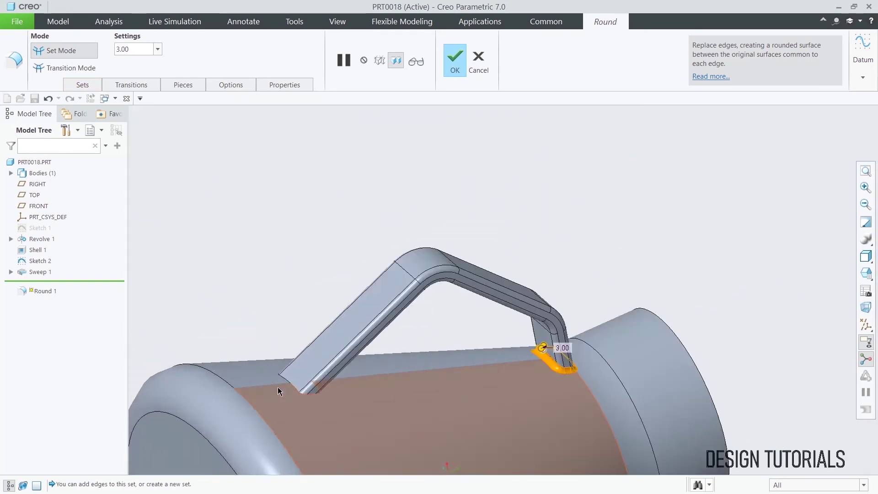
pyautogui.moveTo(298, 387); pyautogui.dragTo(296, 354, button='middle')
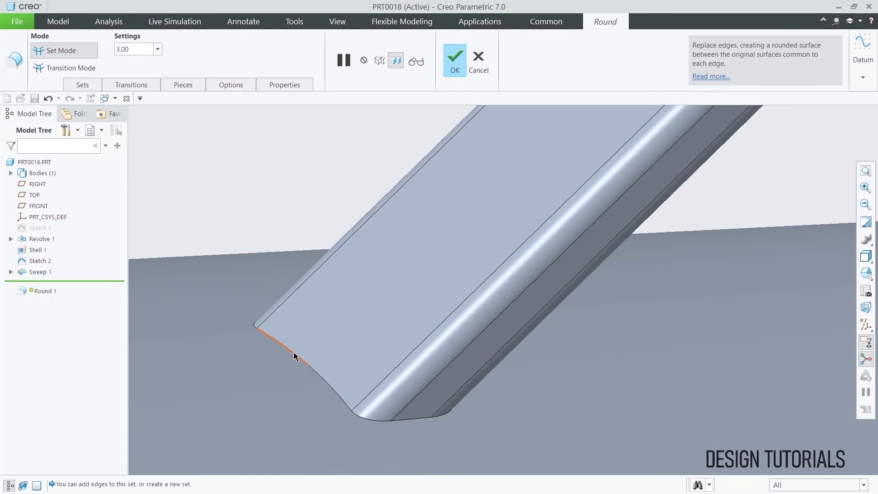
pyautogui.click(303, 355)
pyautogui.click(455, 59)
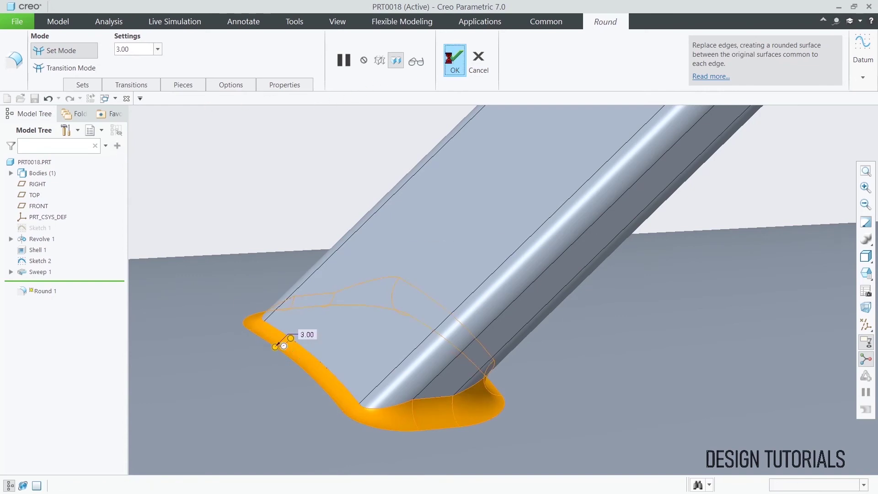
pyautogui.scroll(5, 255, 192)
pyautogui.scroll(6, 253, 188)
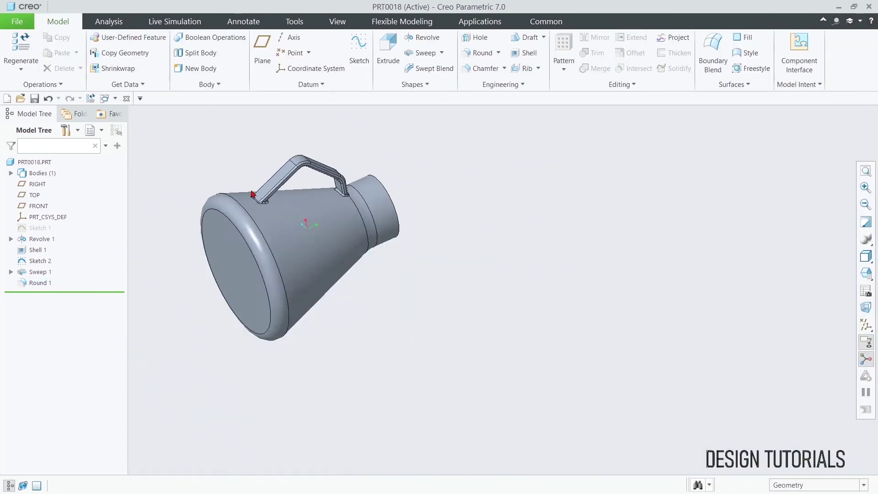
pyautogui.moveTo(368, 315)
pyautogui.mouseDown(button='middle')
pyautogui.moveTo(349, 293)
pyautogui.moveTo(261, 253)
pyautogui.moveTo(267, 237)
pyautogui.moveTo(256, 274)
pyautogui.moveTo(247, 240)
pyautogui.mouseUp(button='middle')
pyautogui.click(478, 53)
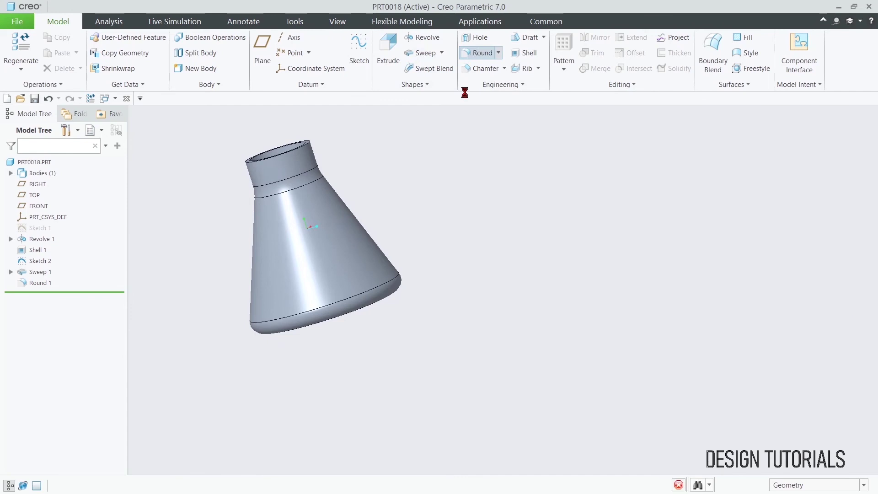
pyautogui.write('6.00')
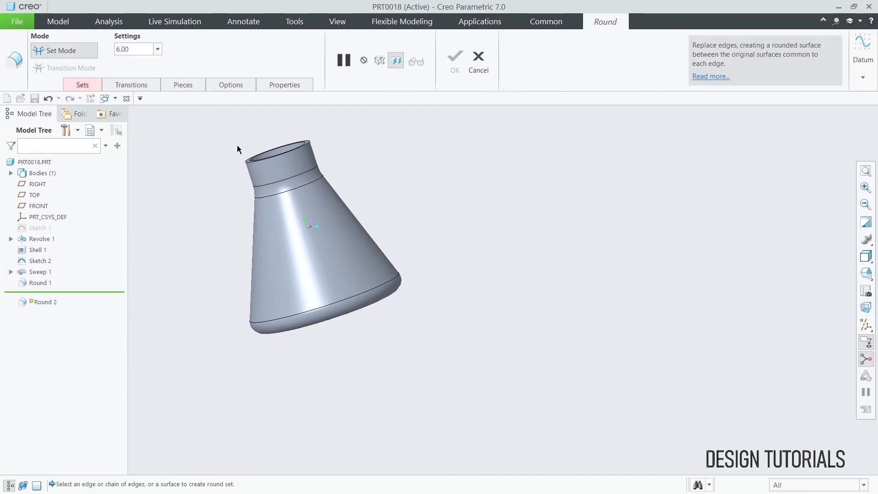
pyautogui.moveTo(237, 145); pyautogui.dragTo(254, 171, button='middle')
pyautogui.scroll(5, 282, 182)
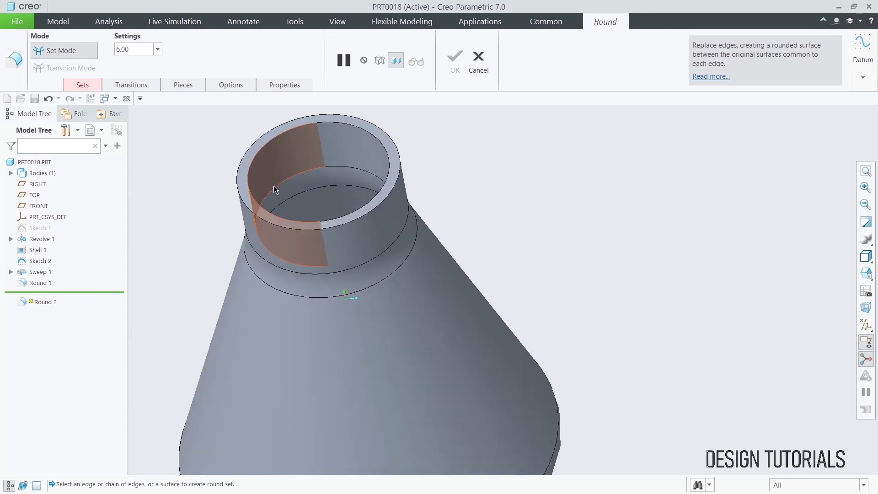
pyautogui.click(243, 186)
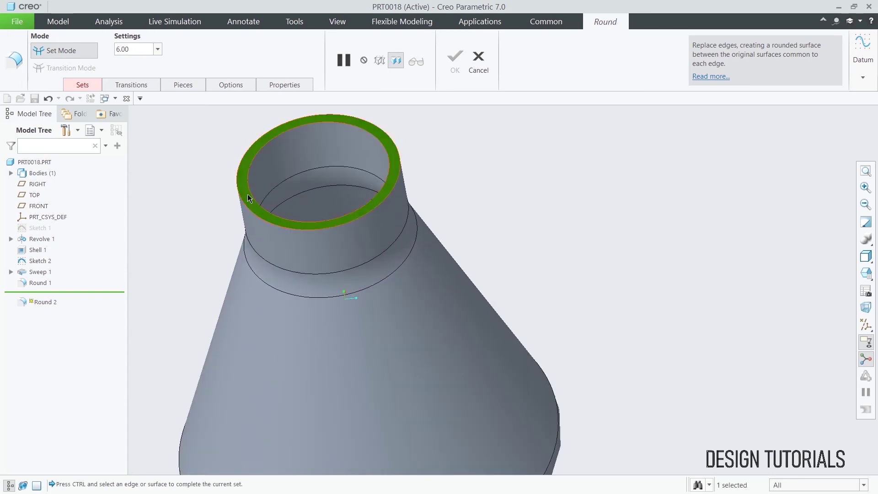
pyautogui.keyDown('ctrl'); pyautogui.click(251, 192); pyautogui.keyUp('ctrl')
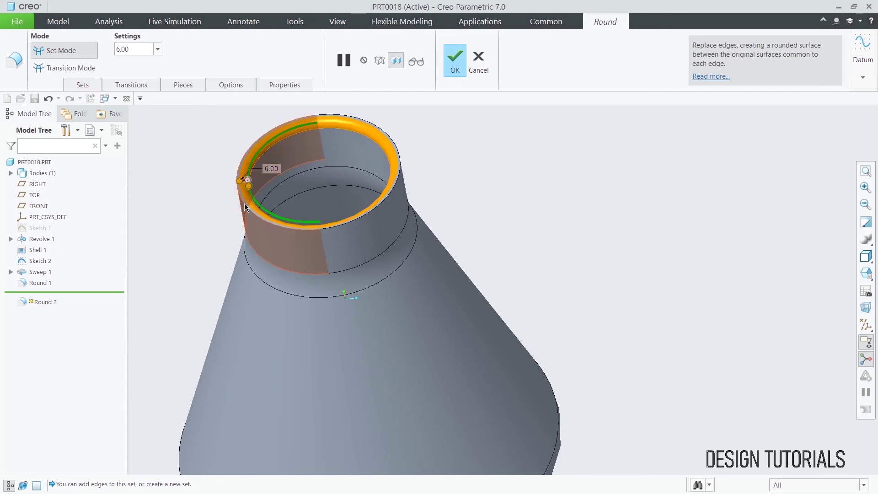
pyautogui.scroll(-5, 244, 203)
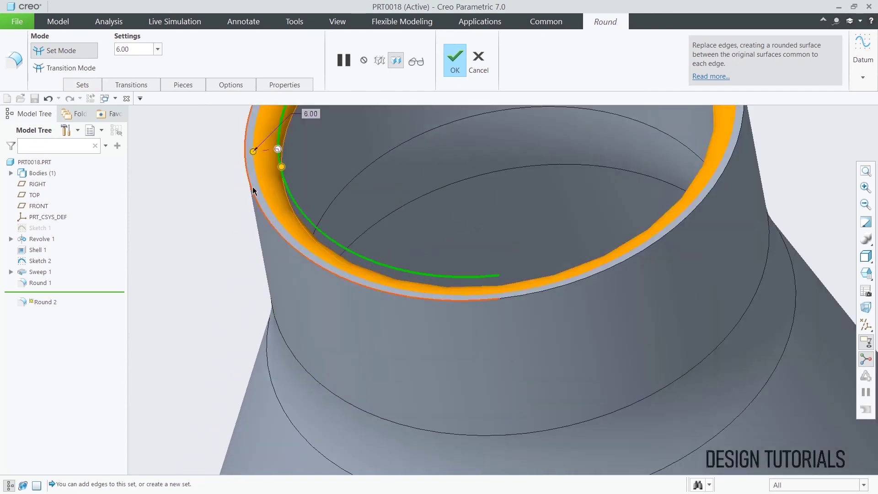
pyautogui.click(251, 188)
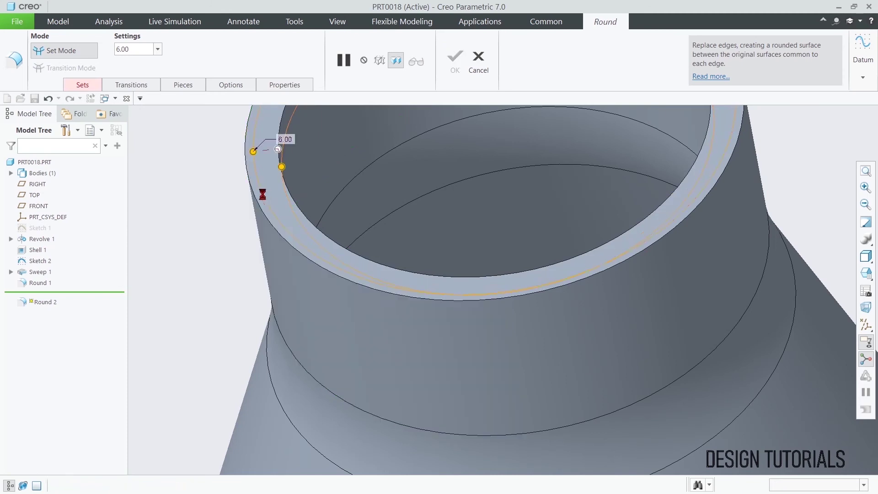
pyautogui.scroll(3, 287, 190)
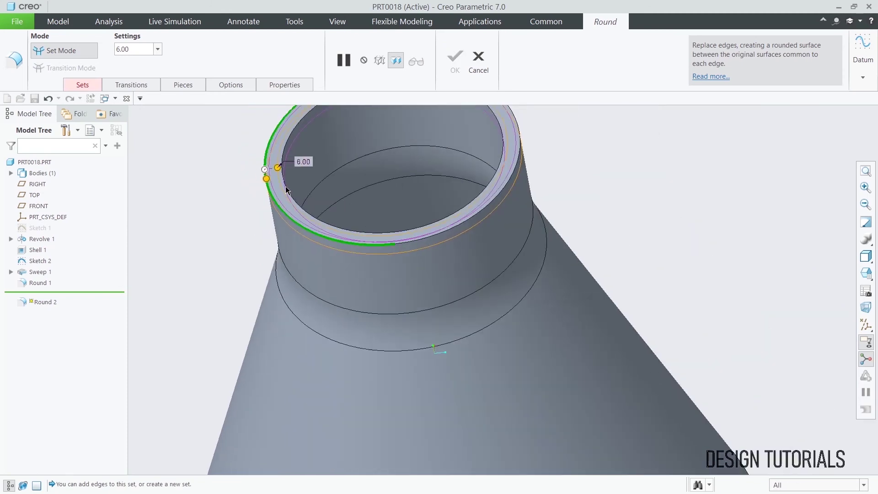
pyautogui.scroll(2, 287, 190)
pyautogui.click(479, 62)
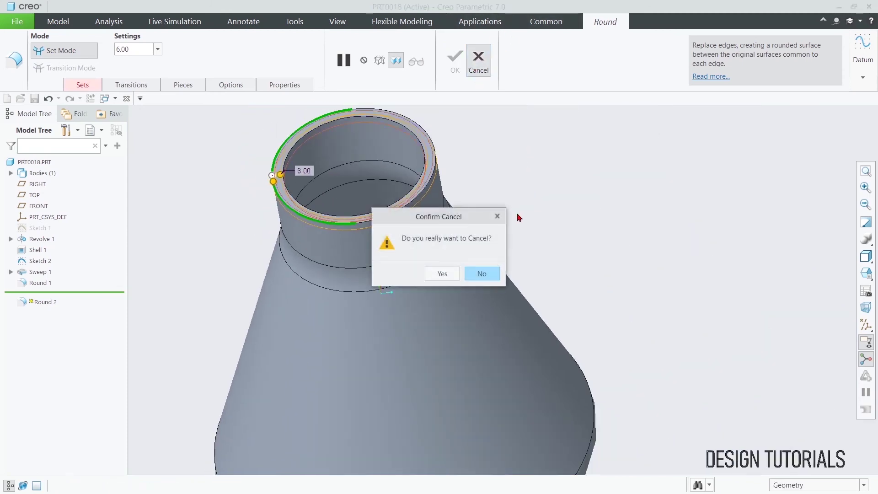
pyautogui.click(443, 275)
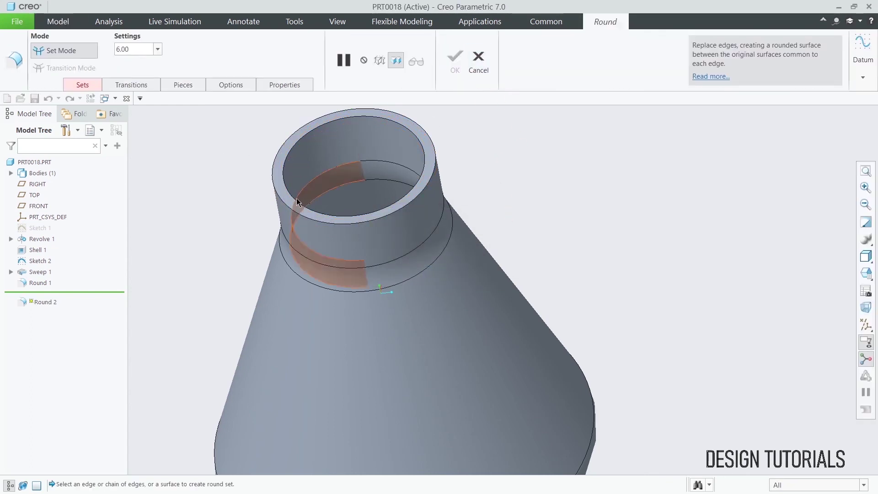
# Step: Round the outer edge of the flask's mouth rim with a 6 mm radius
pyautogui.click(281, 200)
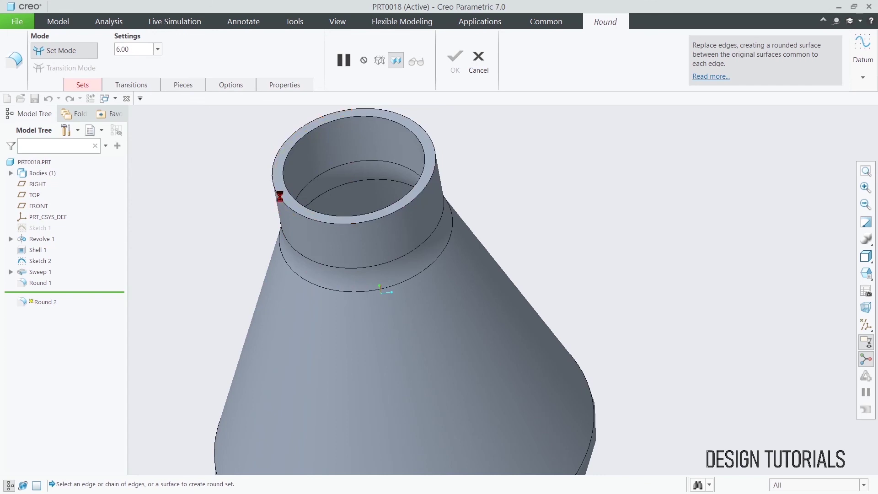
pyautogui.click(455, 60)
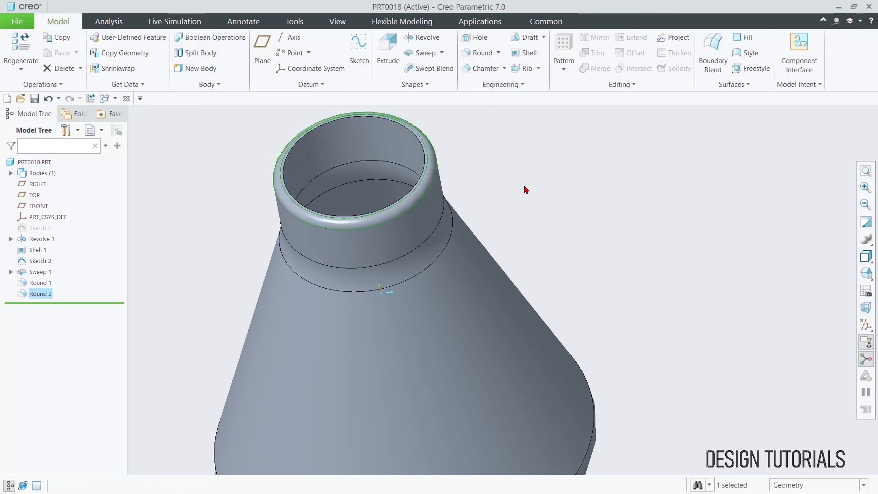
pyautogui.moveTo(507, 191); pyautogui.dragTo(543, 157, button='middle')
pyautogui.scroll(-6, 531, 193)
pyautogui.moveTo(541, 205)
pyautogui.mouseDown(button='middle')
pyautogui.moveTo(467, 235)
pyautogui.moveTo(431, 194)
pyautogui.moveTo(361, 192)
pyautogui.moveTo(360, 228)
pyautogui.moveTo(430, 198)
pyautogui.mouseUp(button='middle')
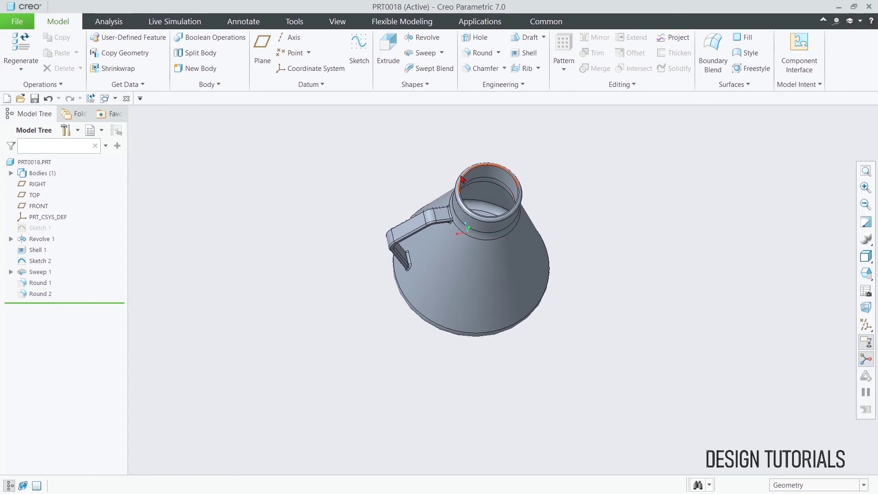
# Step: Start a Y-direction section through the jug and place it at an offset of about 150.8 mm
pyautogui.scroll(4, 463, 179)
pyautogui.scroll(-4, 465, 180)
pyautogui.moveTo(524, 252); pyautogui.dragTo(340, 238, button='middle')
pyautogui.moveTo(316, 230); pyautogui.dragTo(333, 182, button='middle')
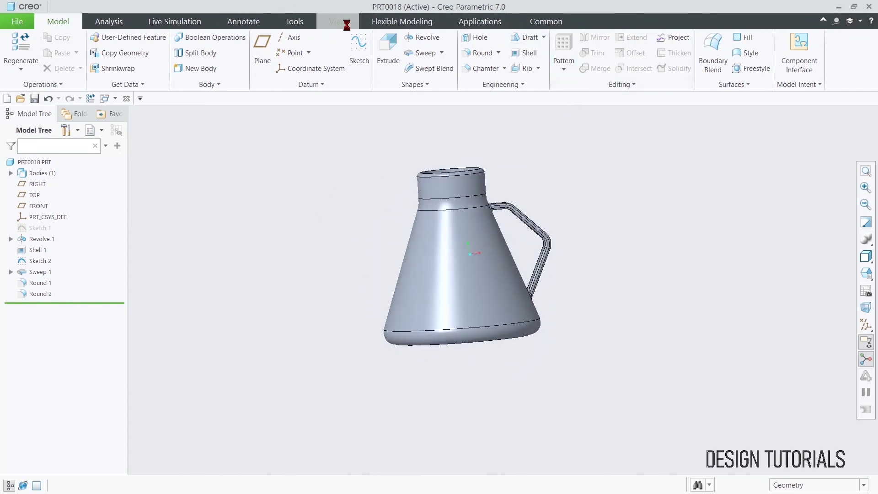
pyautogui.click(411, 64)
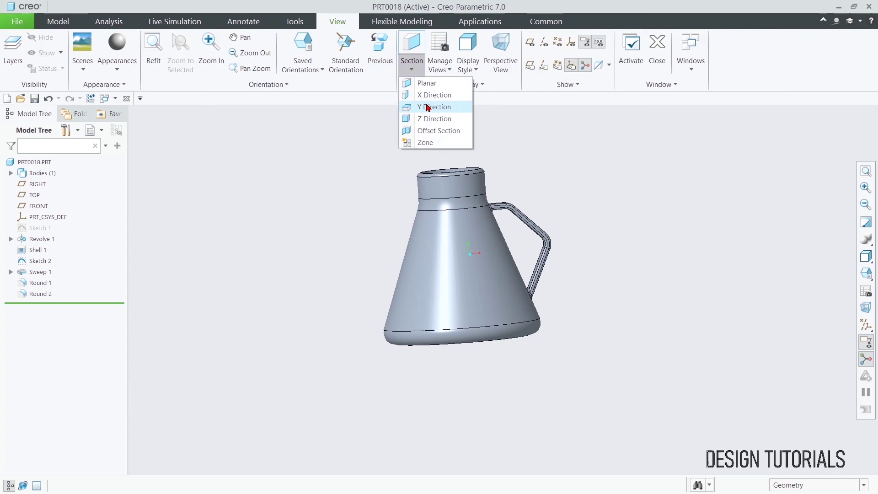
pyautogui.click(428, 107)
pyautogui.moveTo(461, 303); pyautogui.dragTo(503, 198)
pyautogui.moveTo(592, 206); pyautogui.dragTo(467, 242, button='middle')
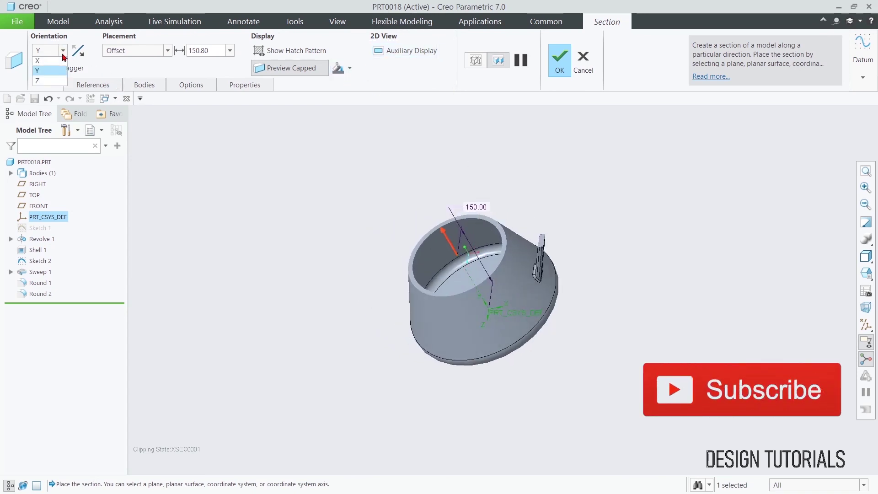
# Step: Switch the section to the X direction, place it at an offset of about 41.4 mm and accept it
pyautogui.click(37, 60)
pyautogui.moveTo(558, 255); pyautogui.dragTo(563, 339, button='middle')
pyautogui.moveTo(525, 290); pyautogui.dragTo(544, 300)
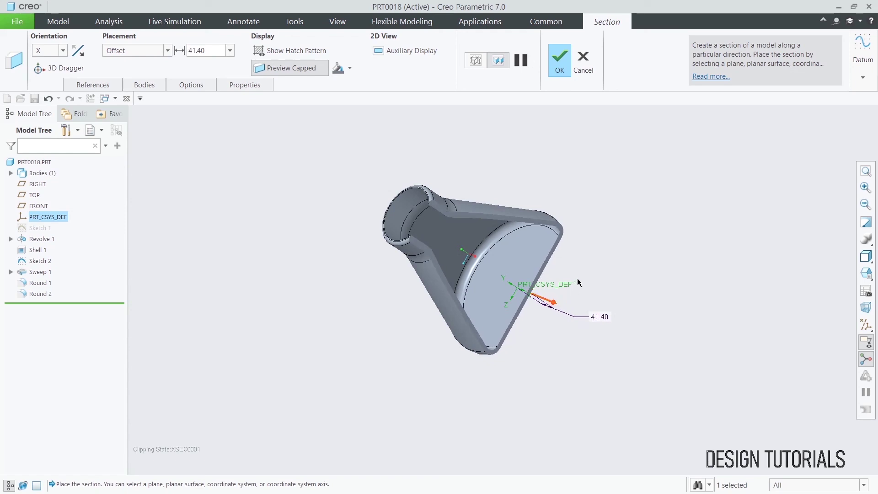
pyautogui.middleClick(559, 306)
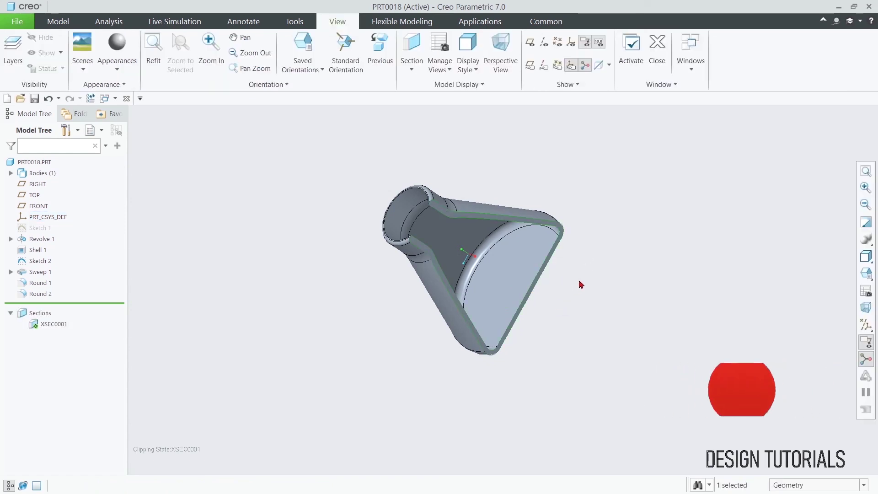
# Step: Display the model as shaded without edges and turn on the perspective view
pyautogui.moveTo(621, 247); pyautogui.dragTo(519, 132, button='middle')
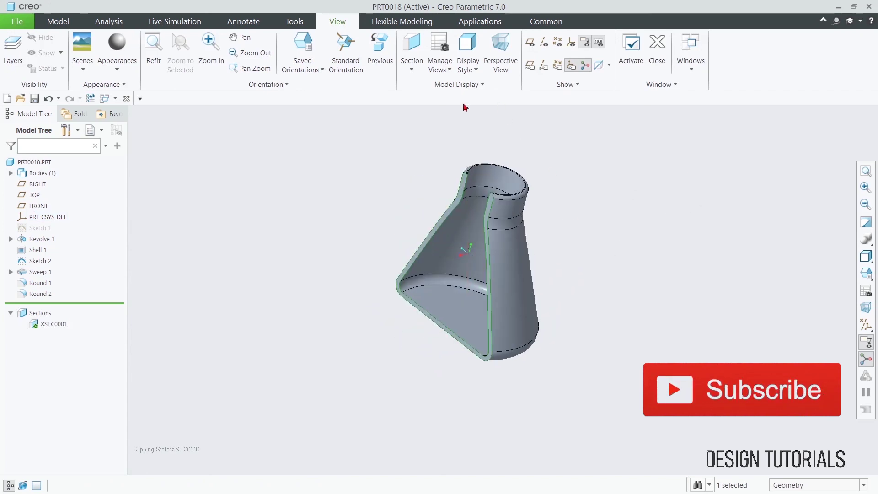
pyautogui.click(468, 64)
pyautogui.click(488, 93)
pyautogui.click(478, 69)
pyautogui.click(510, 108)
pyautogui.moveTo(592, 195); pyautogui.dragTo(541, 182, button='middle')
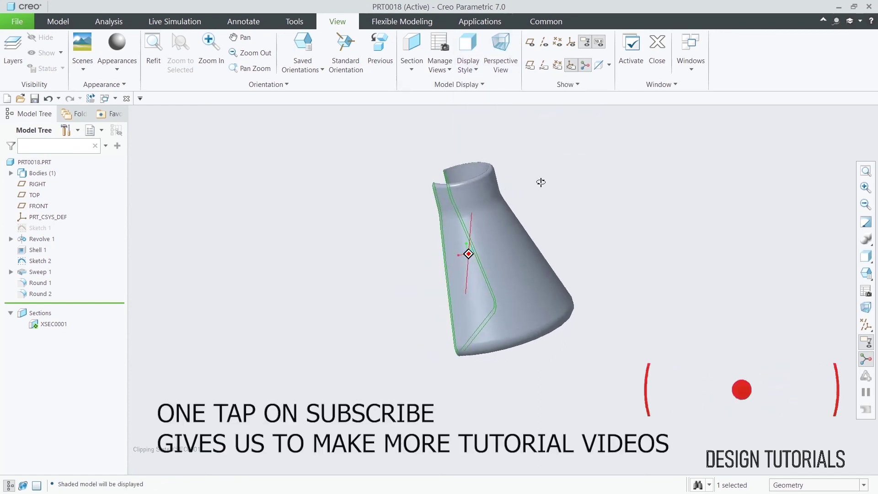
pyautogui.click(500, 52)
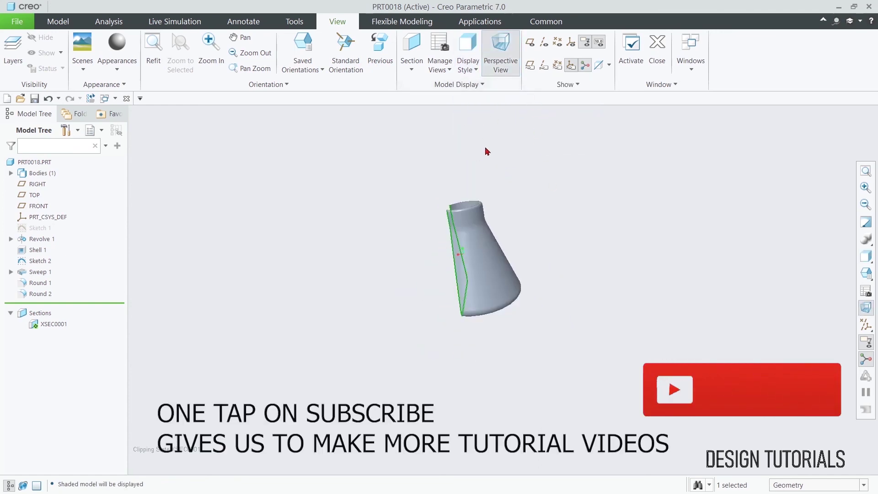
# Step: Undo the section to restore the whole jug
pyautogui.hotkey('ctrl', 'z')
pyautogui.hotkey('ctrl', 'z')
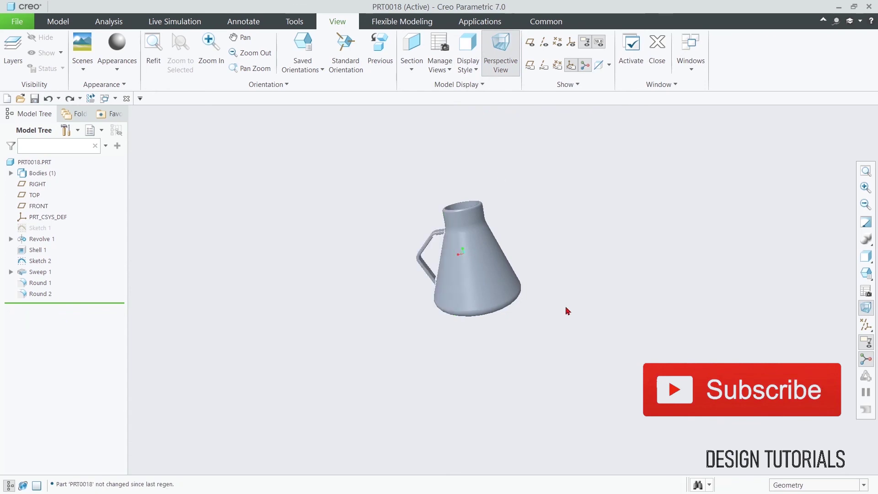